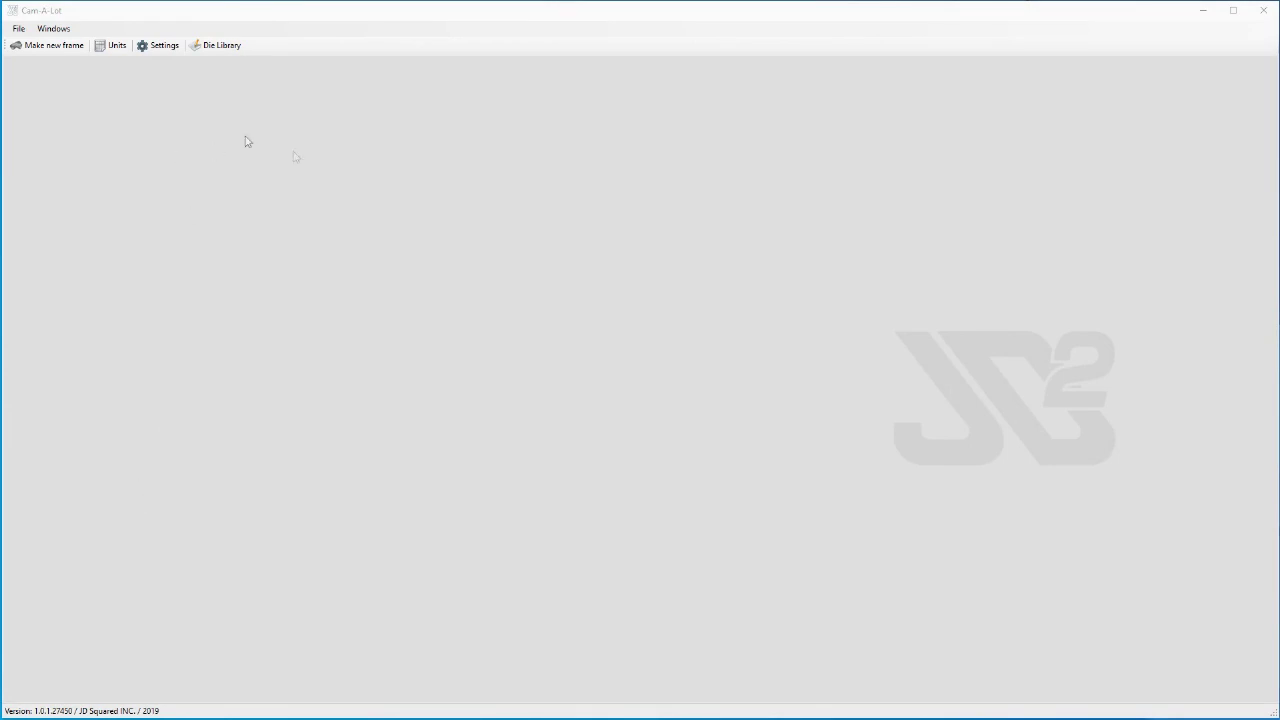
- Check the maximum tube length in the machine defaults and accept the settings
{"action": "left_click", "coordinate": [162, 46]}
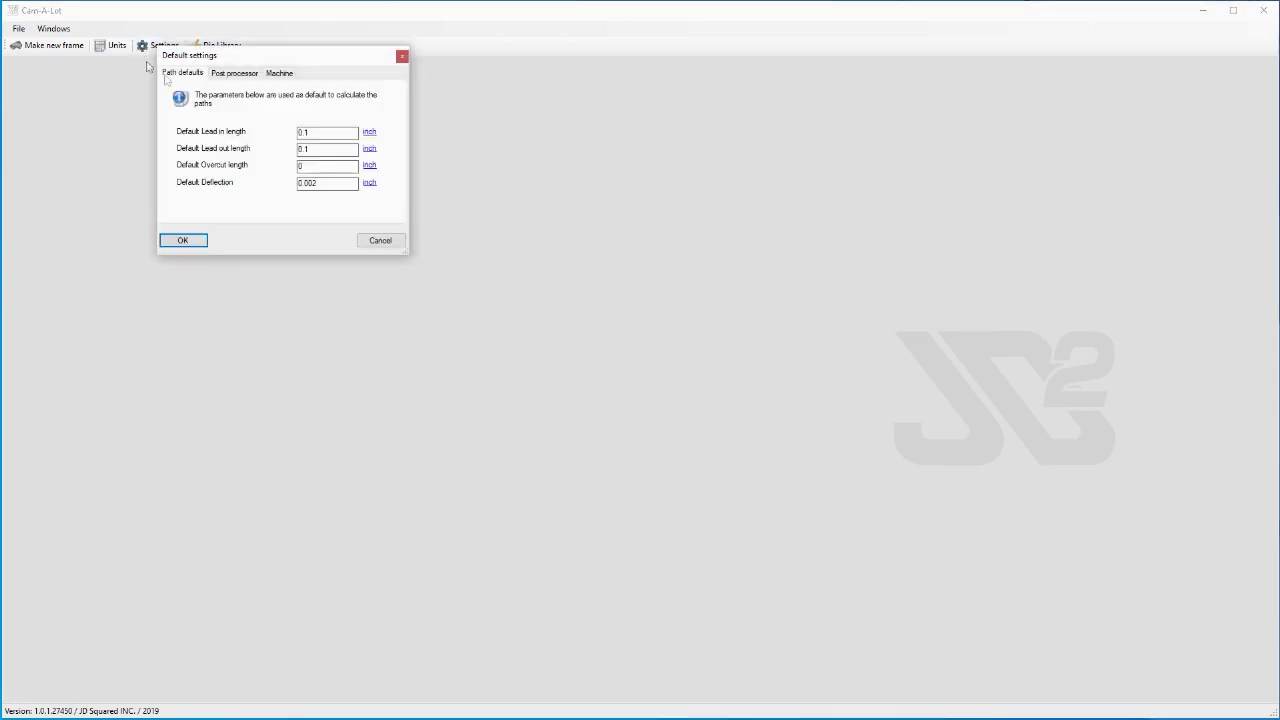
{"action": "left_click", "coordinate": [278, 73]}
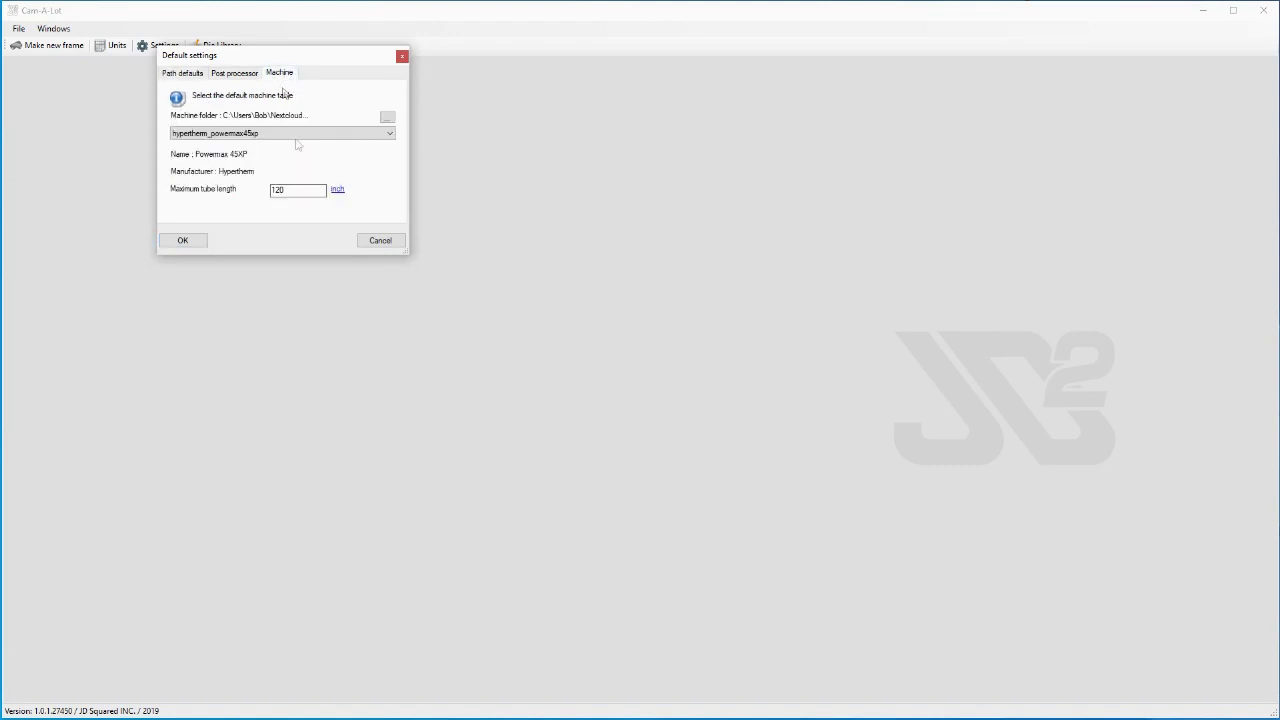
{"action": "double_click", "coordinate": [306, 190]}
{"action": "left_click", "coordinate": [305, 189]}
{"action": "double_click", "coordinate": [290, 190]}
{"action": "left_click", "coordinate": [192, 242]}
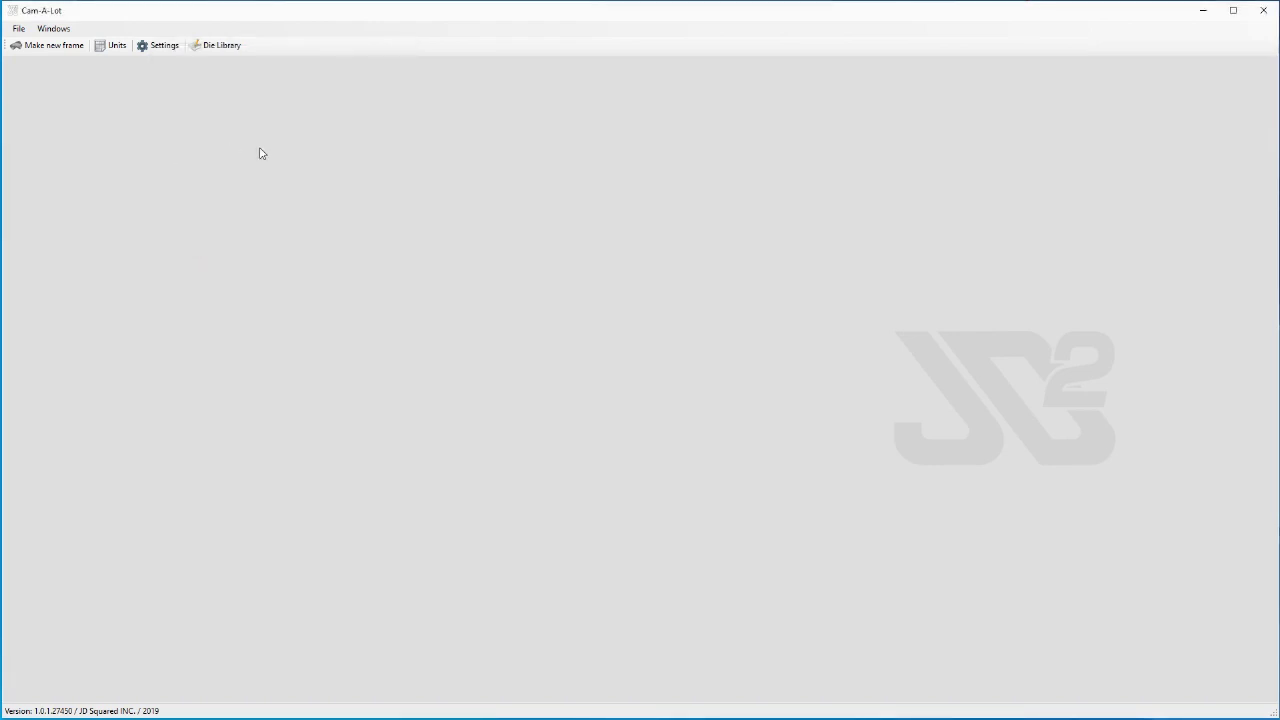
- Import the STEP file Long_Tube_Rollbar.STEP from the Test Pieces folder
{"action": "left_click", "coordinate": [18, 29]}
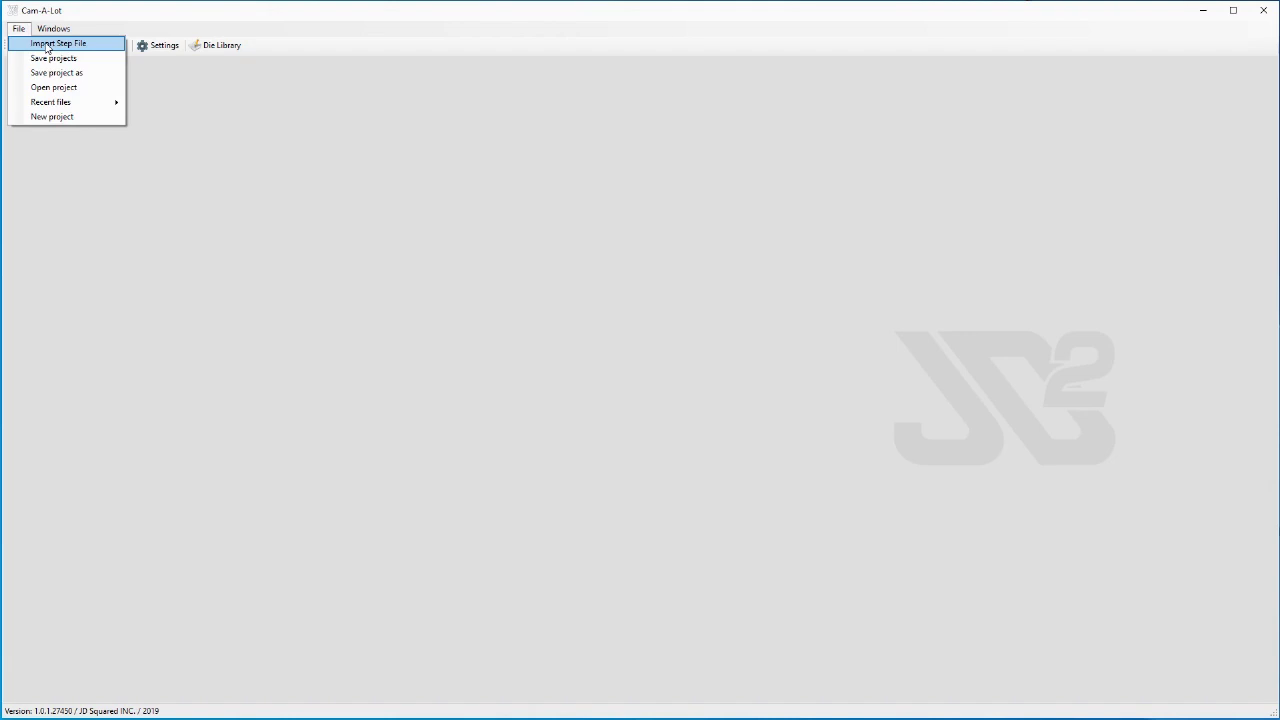
{"action": "left_click", "coordinate": [46, 45]}
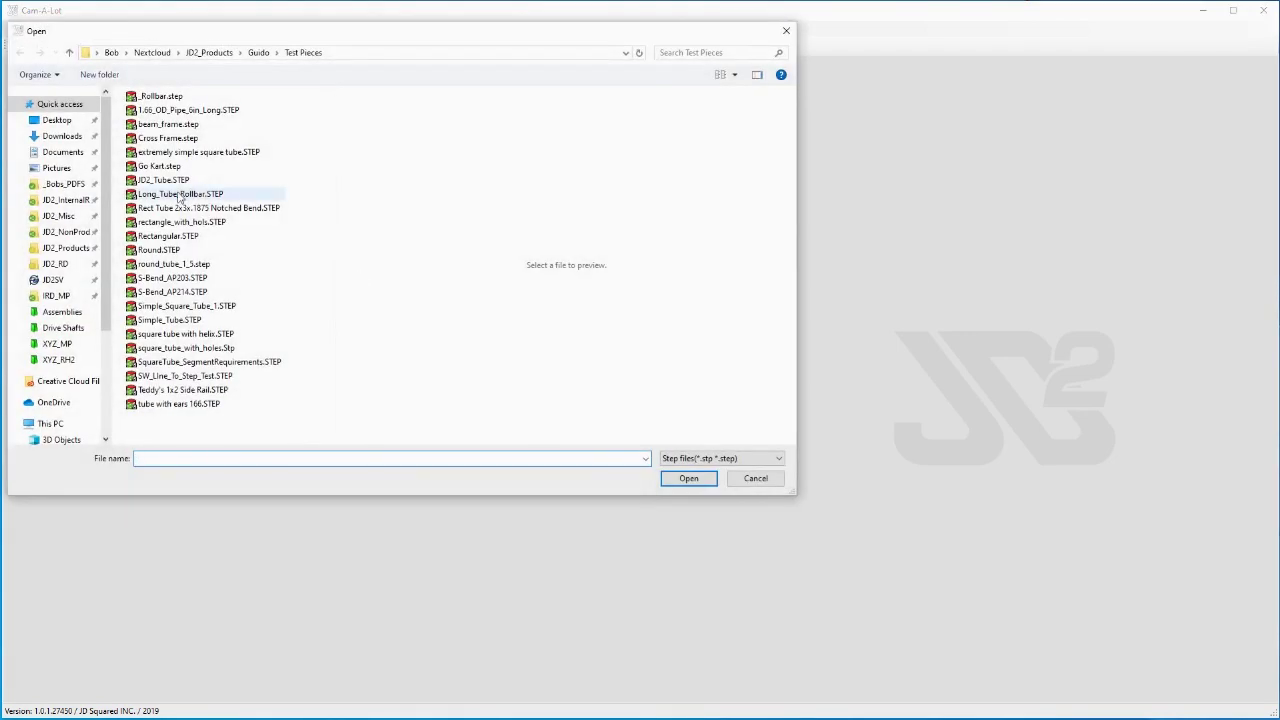
{"action": "left_click", "coordinate": [180, 194]}
{"action": "left_click", "coordinate": [689, 478]}
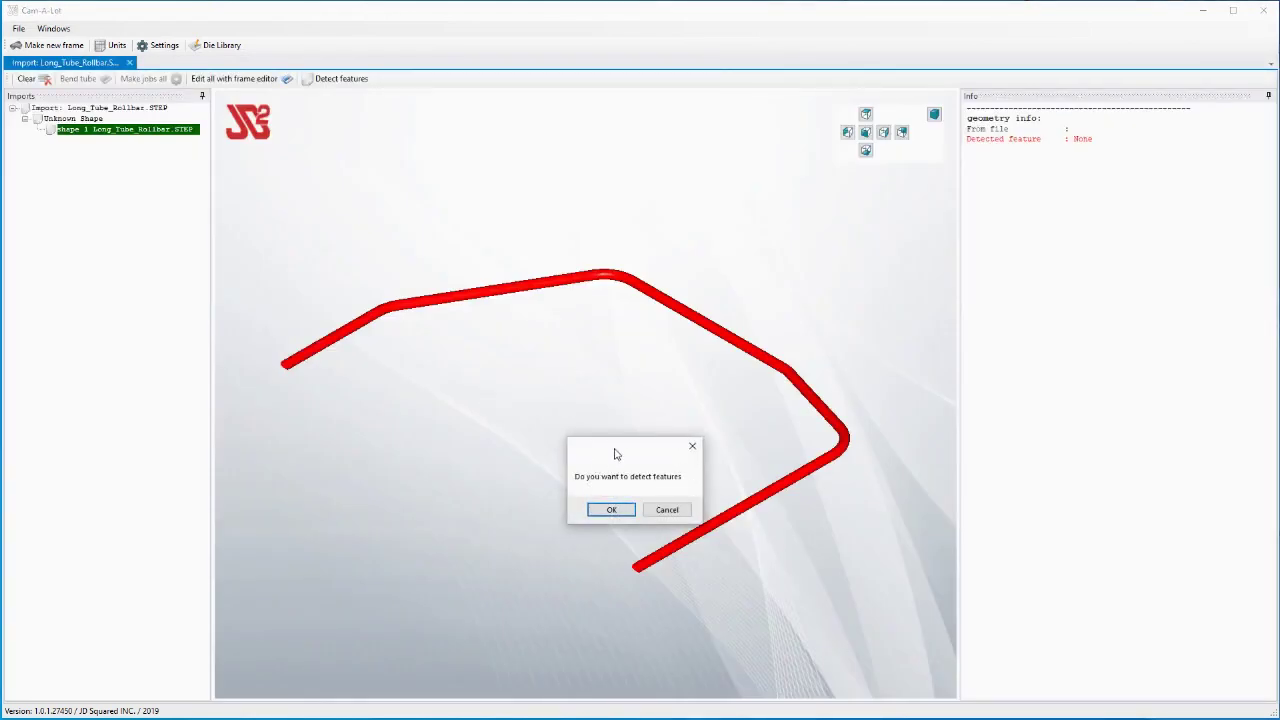
- Detect the features of the imported roll bar and make a job for the tube
{"action": "left_click_drag", "start_coordinate": [618, 445], "coordinate": [519, 369]}
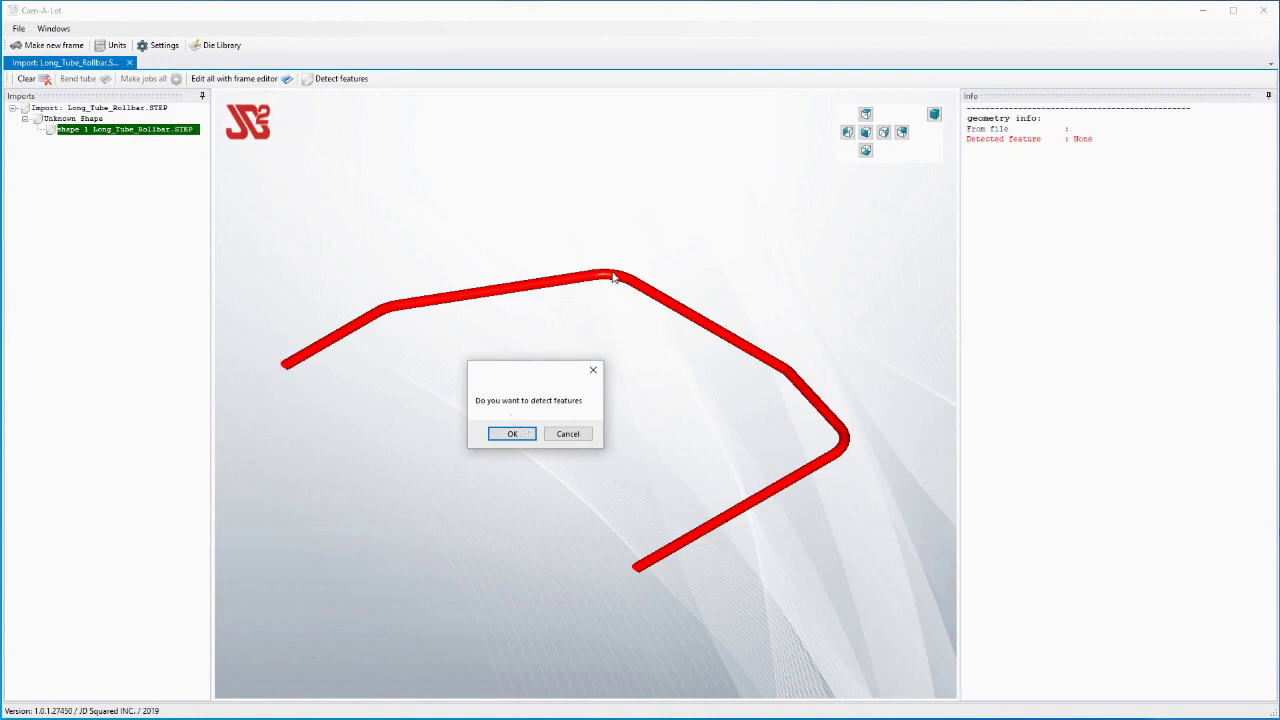
{"action": "left_click", "coordinate": [512, 434]}
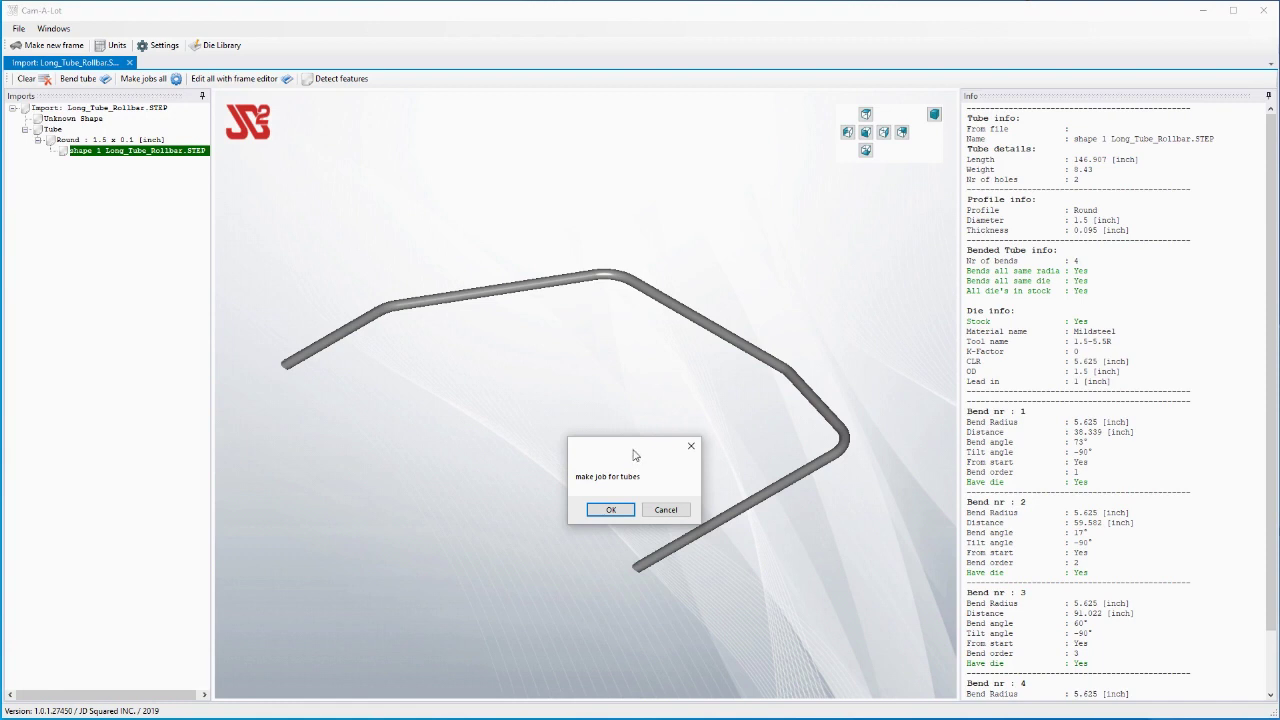
{"action": "left_click_drag", "start_coordinate": [635, 455], "coordinate": [612, 388]}
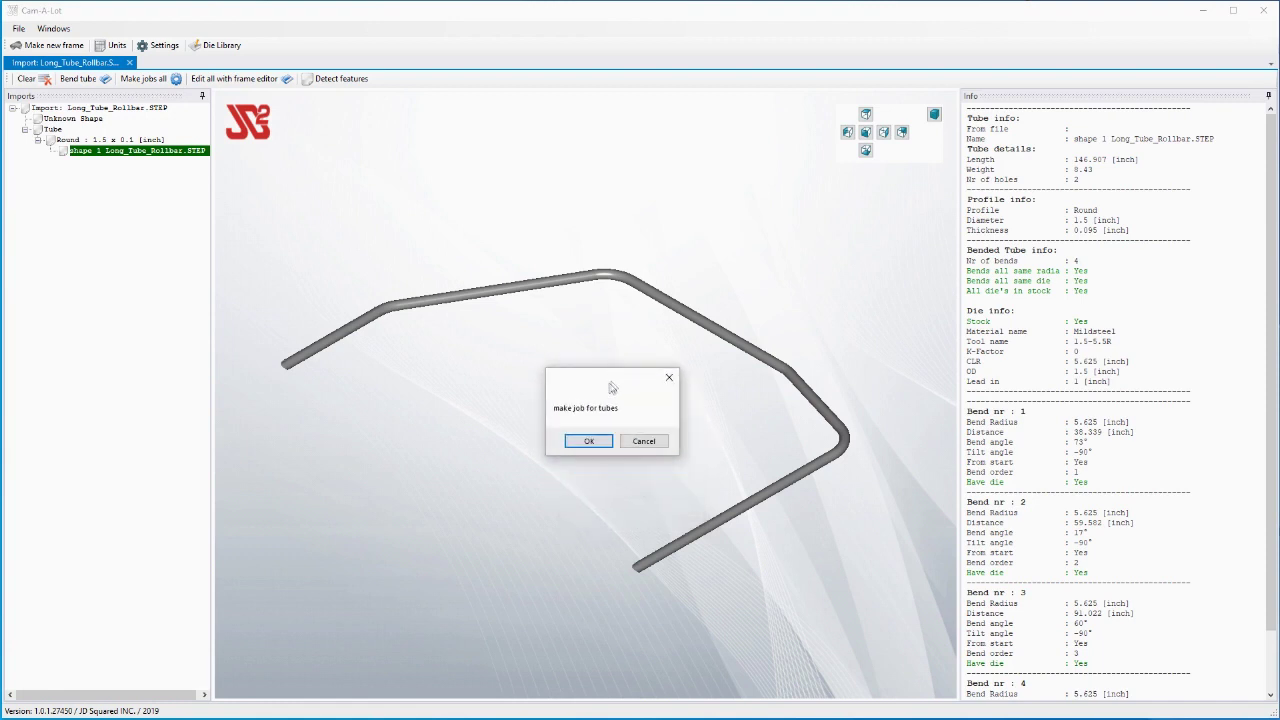
{"action": "left_click", "coordinate": [590, 441]}
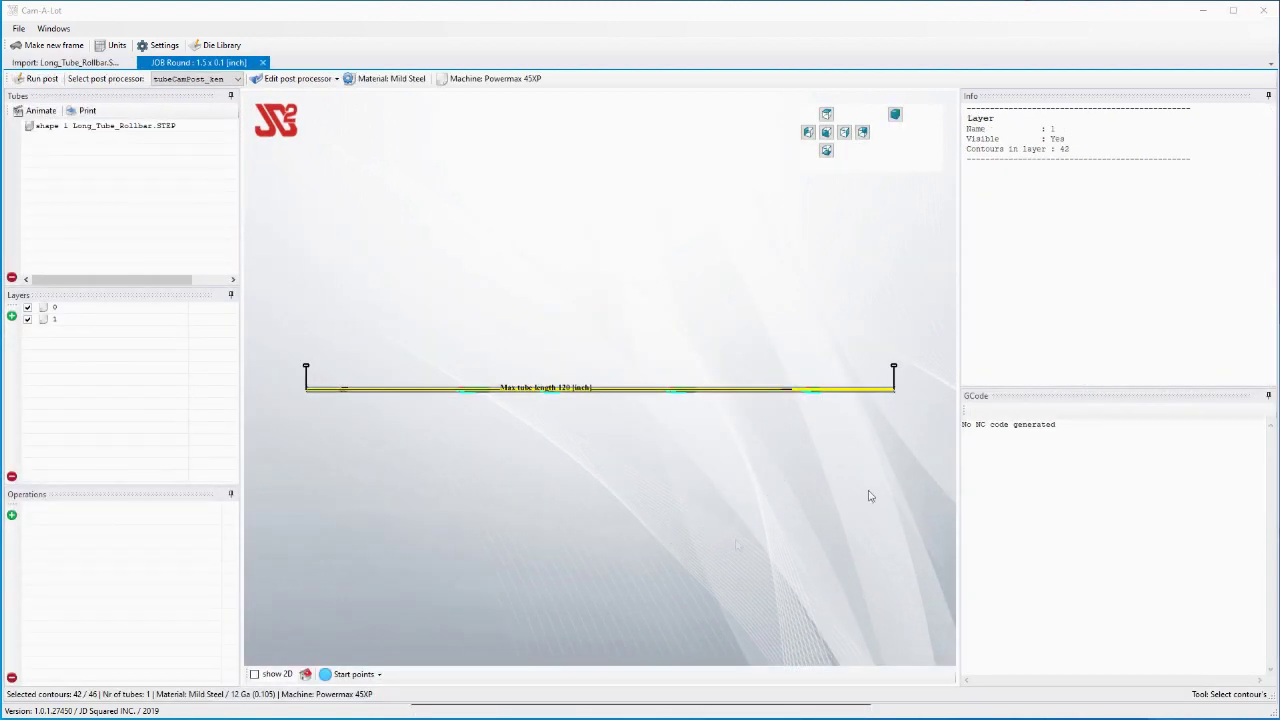
- Examine the straightened tube's notched end, the maximum tube length flag and the bend marking beyond it
{"action": "middle_click_drag", "start_coordinate": [857, 423], "coordinate": [797, 524]}
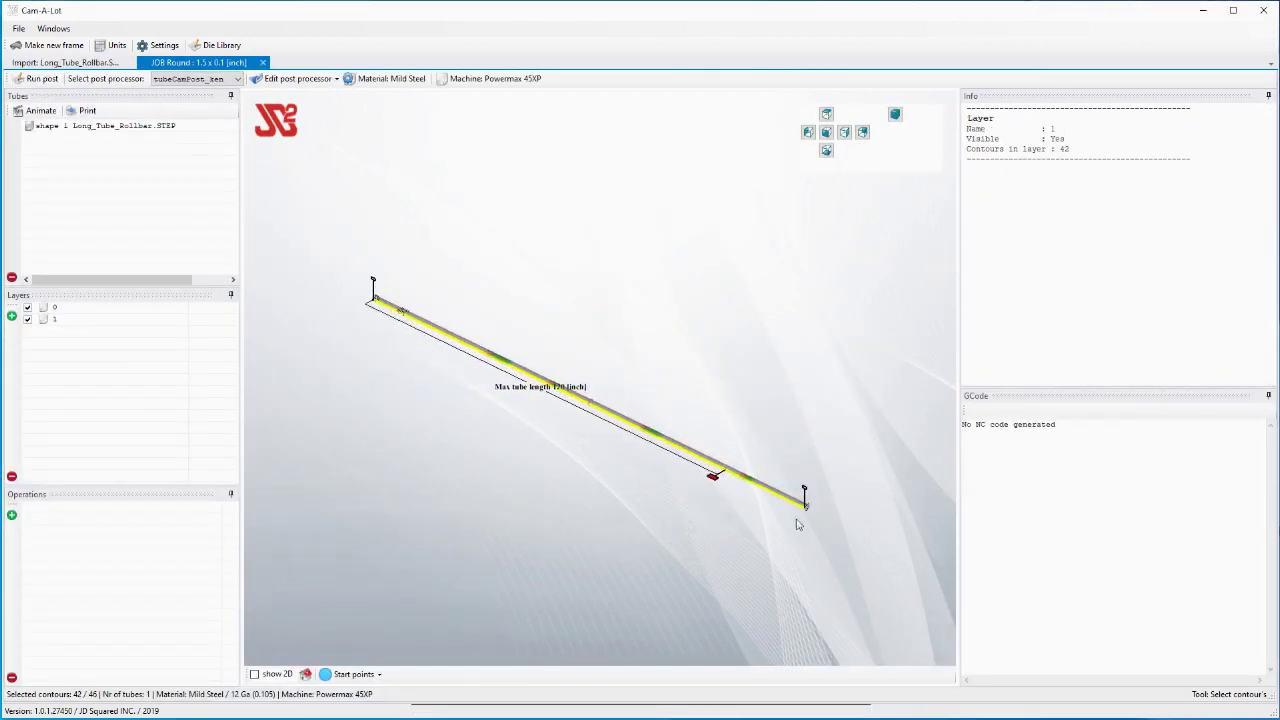
{"action": "scroll", "coordinate": [797, 524], "scroll_direction": "up", "scroll_amount": 10}
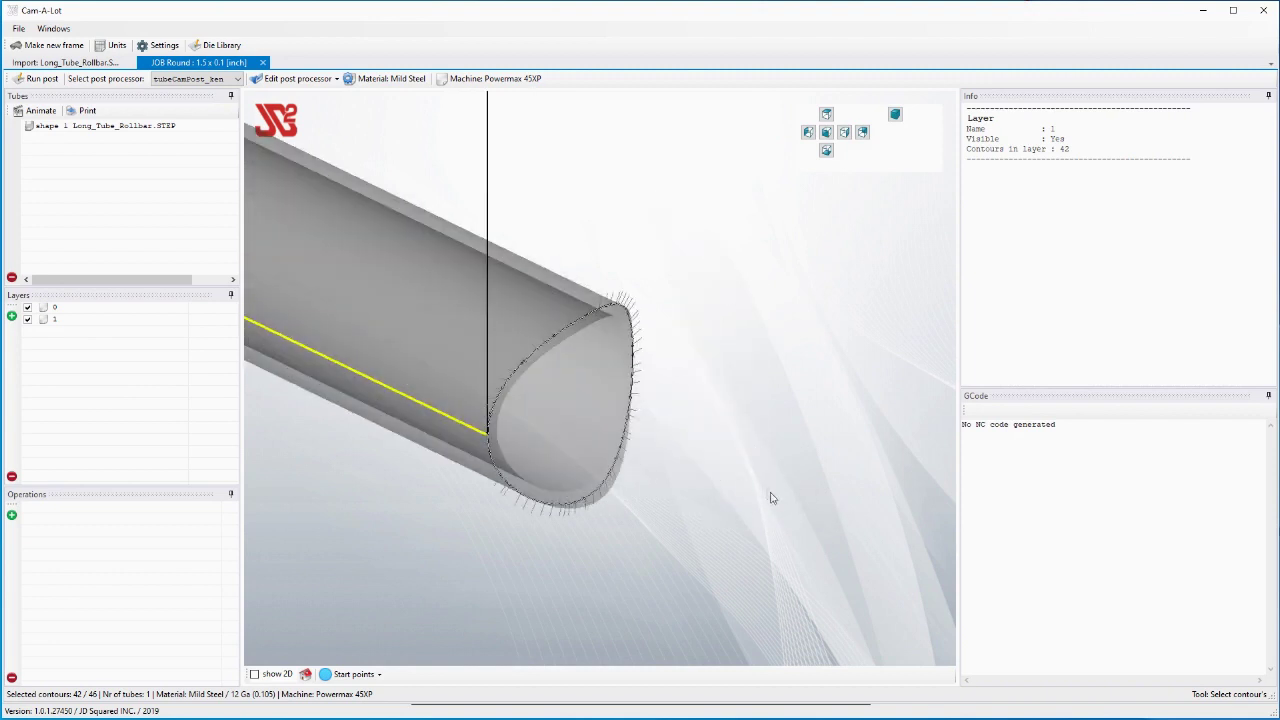
{"action": "middle_click_drag", "start_coordinate": [647, 465], "coordinate": [757, 410]}
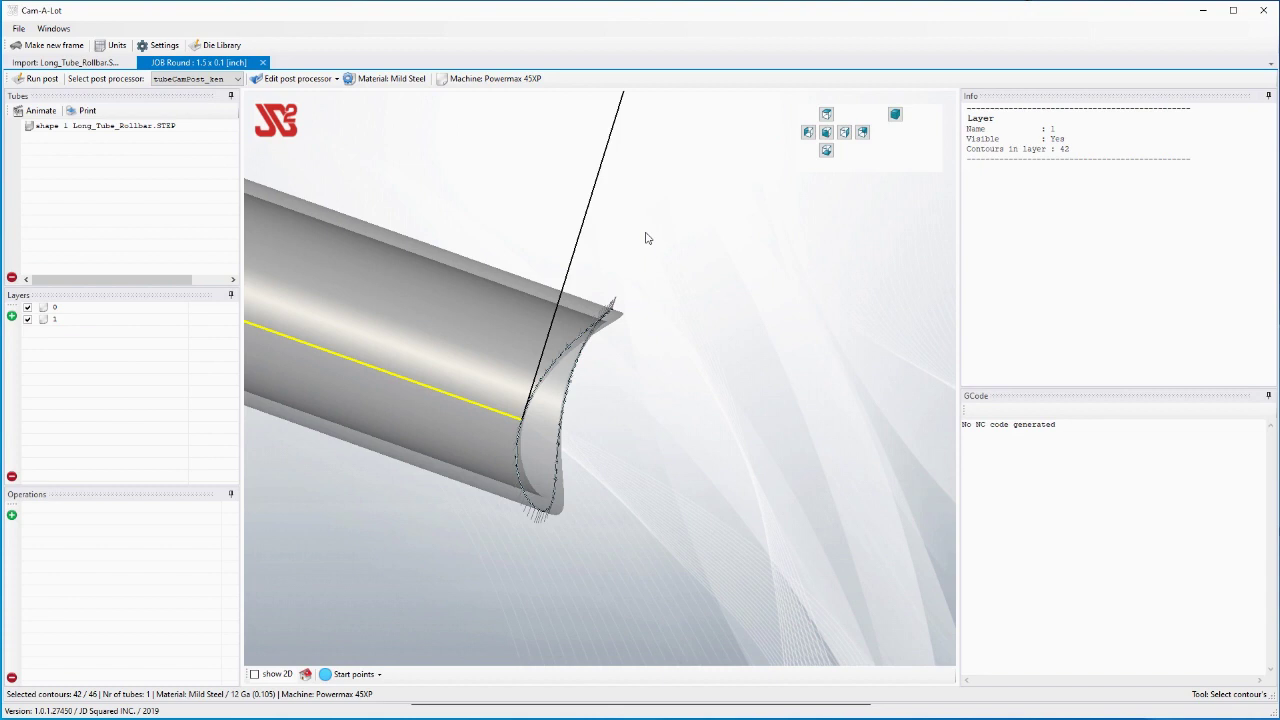
{"action": "middle_click_drag", "start_coordinate": [649, 300], "coordinate": [592, 313]}
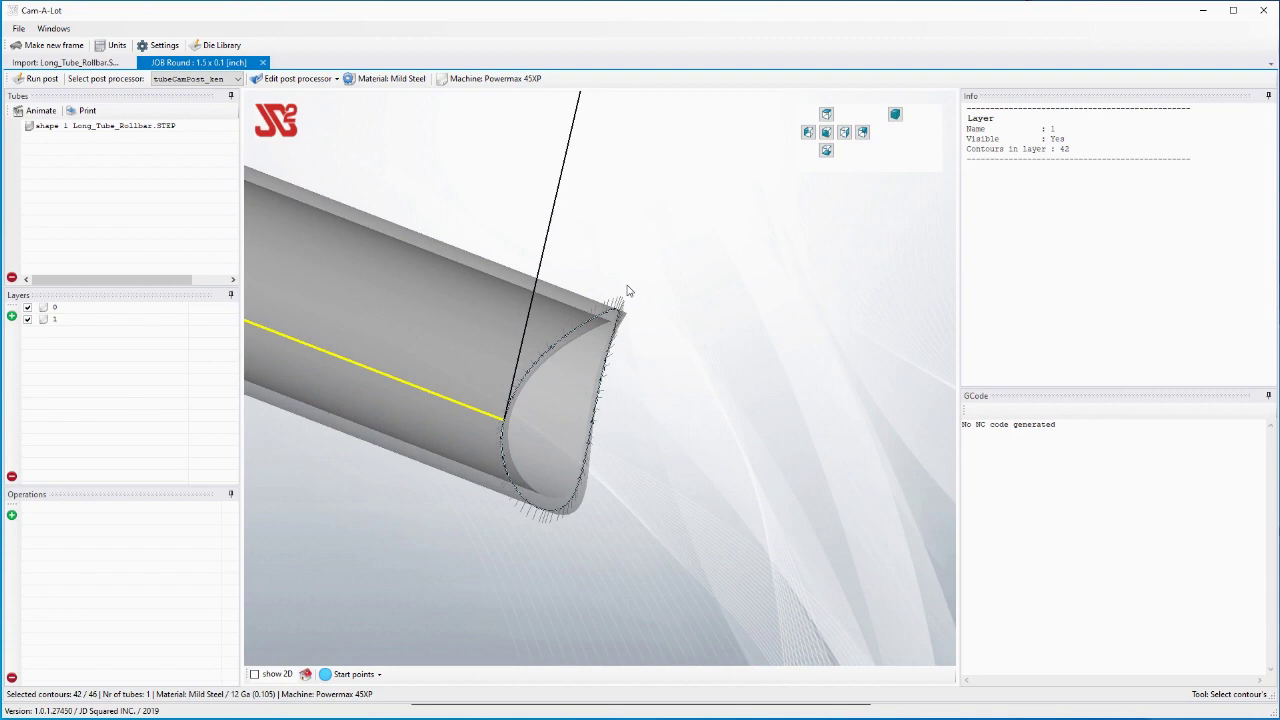
{"action": "left_click", "coordinate": [895, 115]}
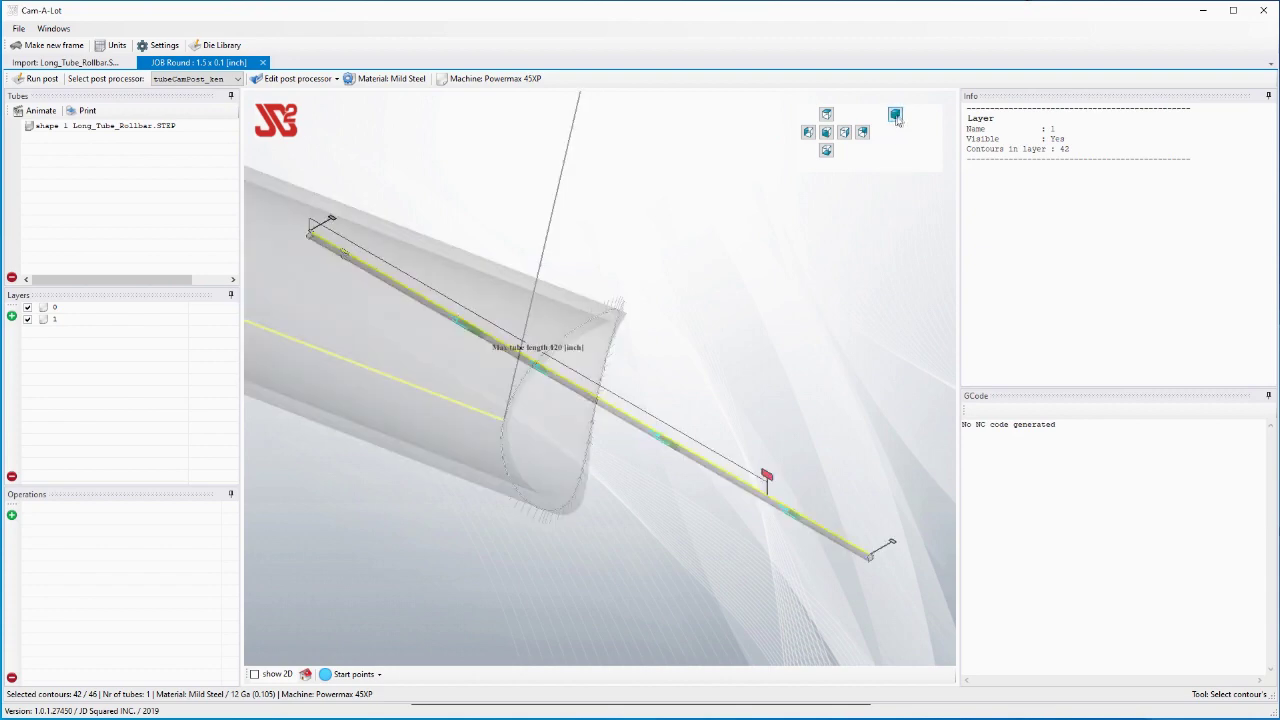
{"action": "scroll", "coordinate": [775, 476], "scroll_direction": "up", "scroll_amount": 5}
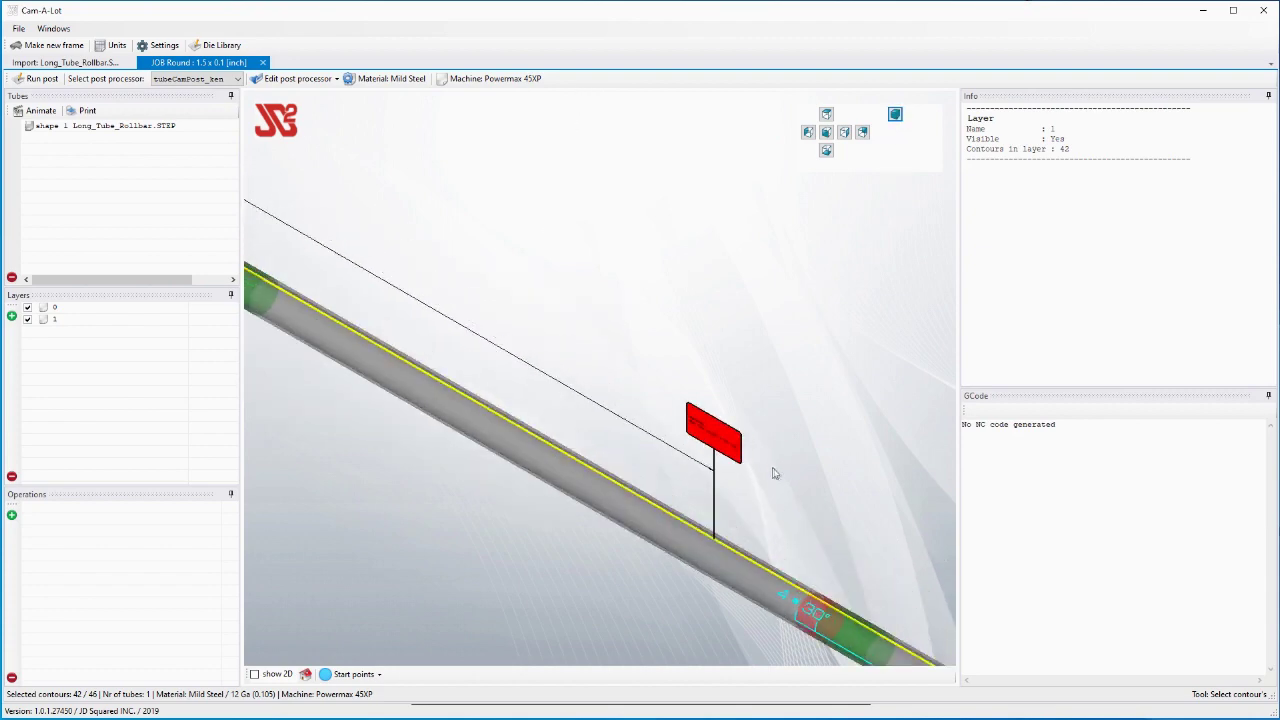
{"action": "scroll", "coordinate": [663, 466], "scroll_direction": "up", "scroll_amount": 5}
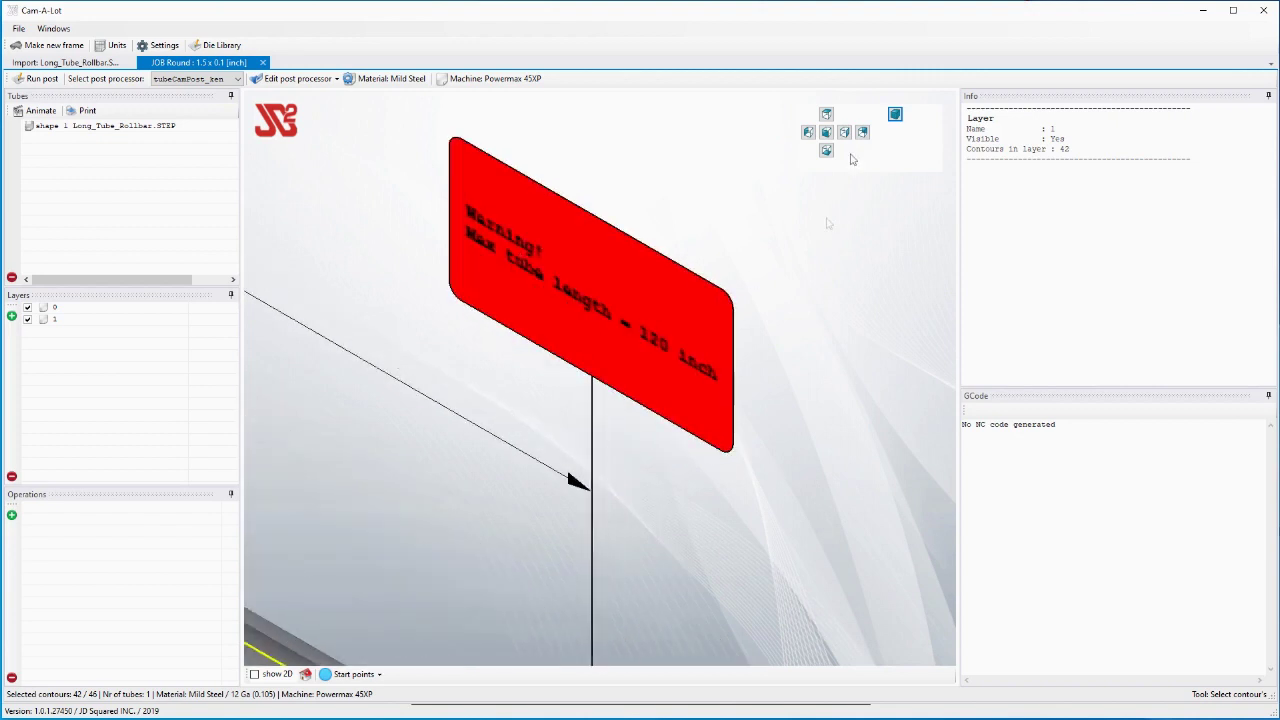
{"action": "left_click", "coordinate": [895, 115]}
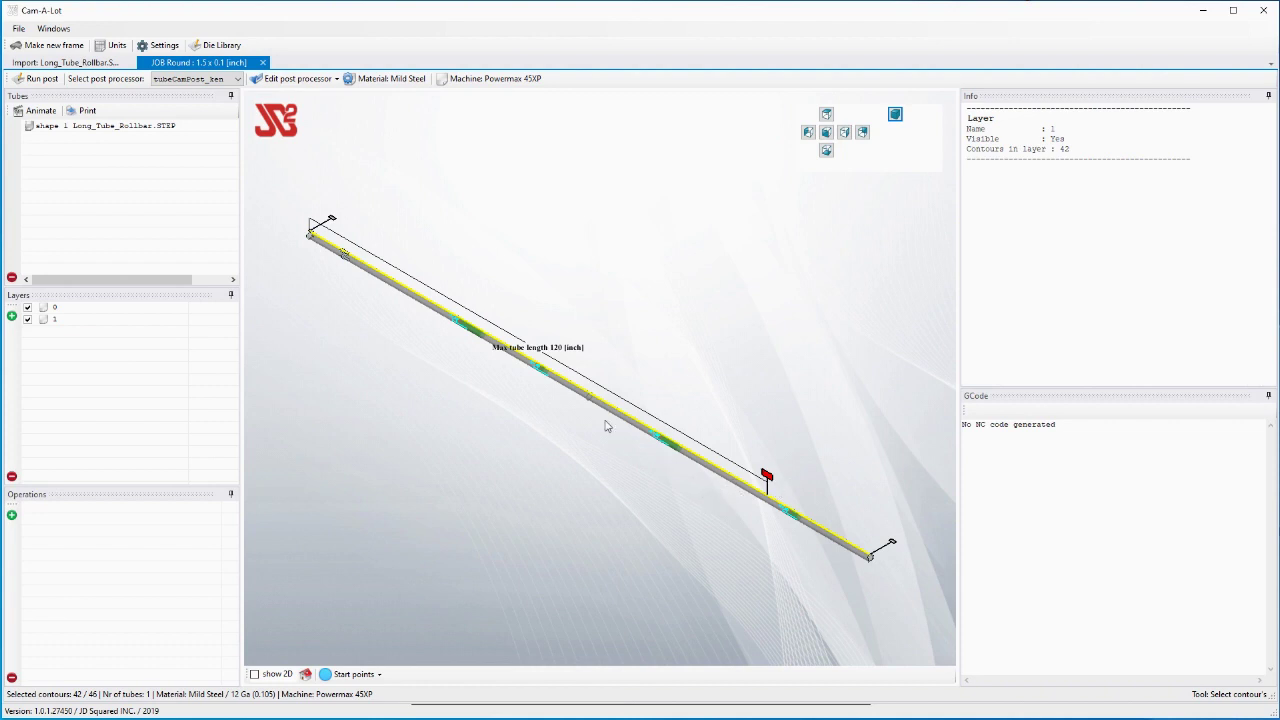
{"action": "scroll", "coordinate": [793, 514], "scroll_direction": "up", "scroll_amount": 4}
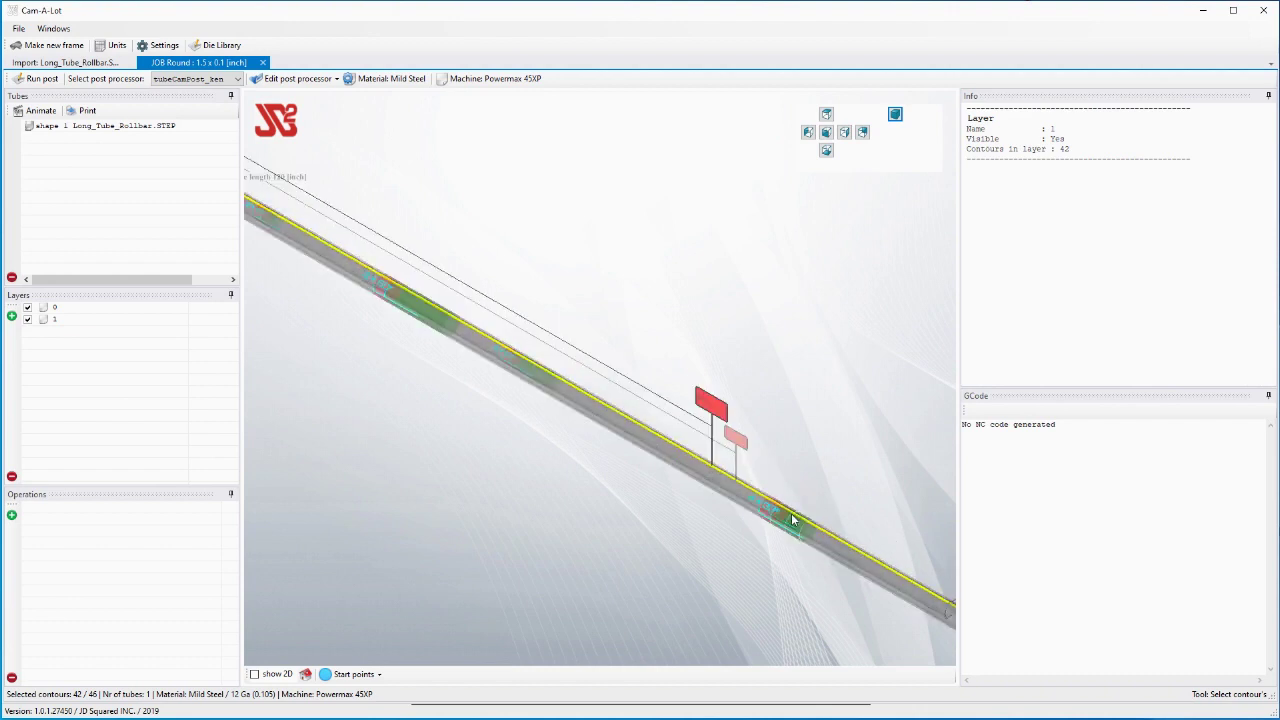
{"action": "scroll", "coordinate": [791, 517], "scroll_direction": "up", "scroll_amount": 5}
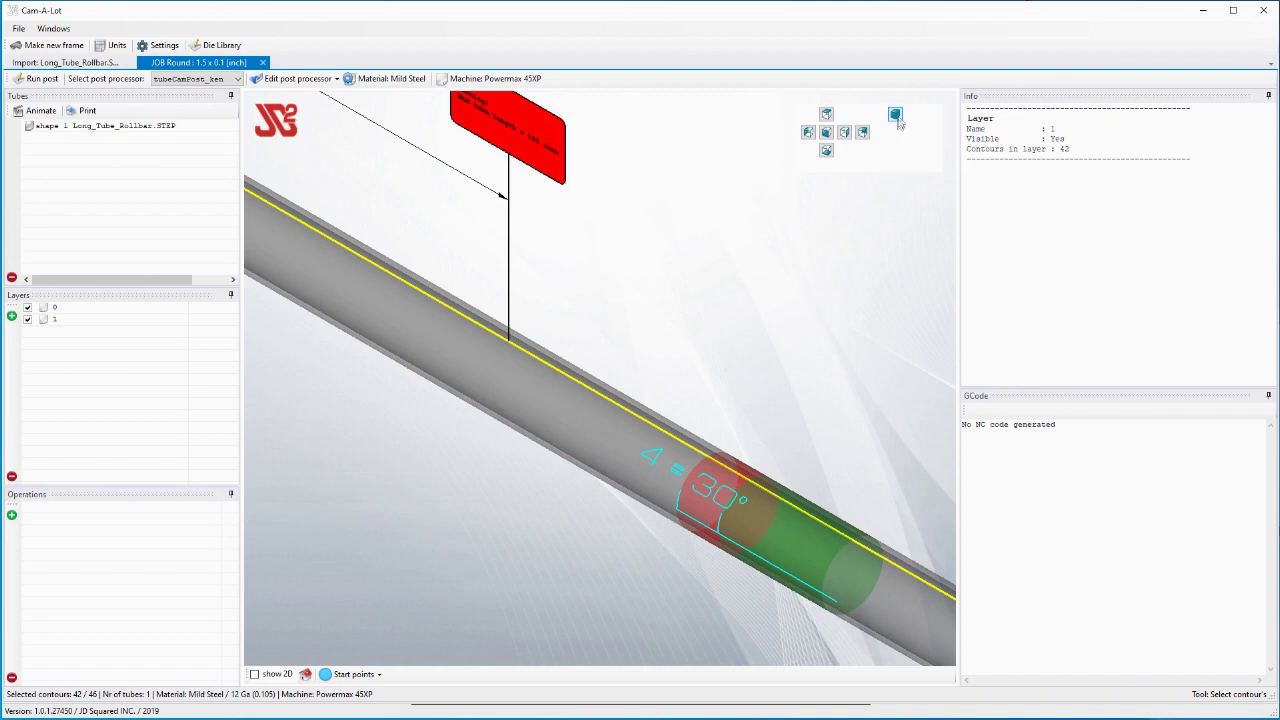
- Split the over-length tube at its middle into a start part and an end part
{"action": "left_click", "coordinate": [895, 114]}
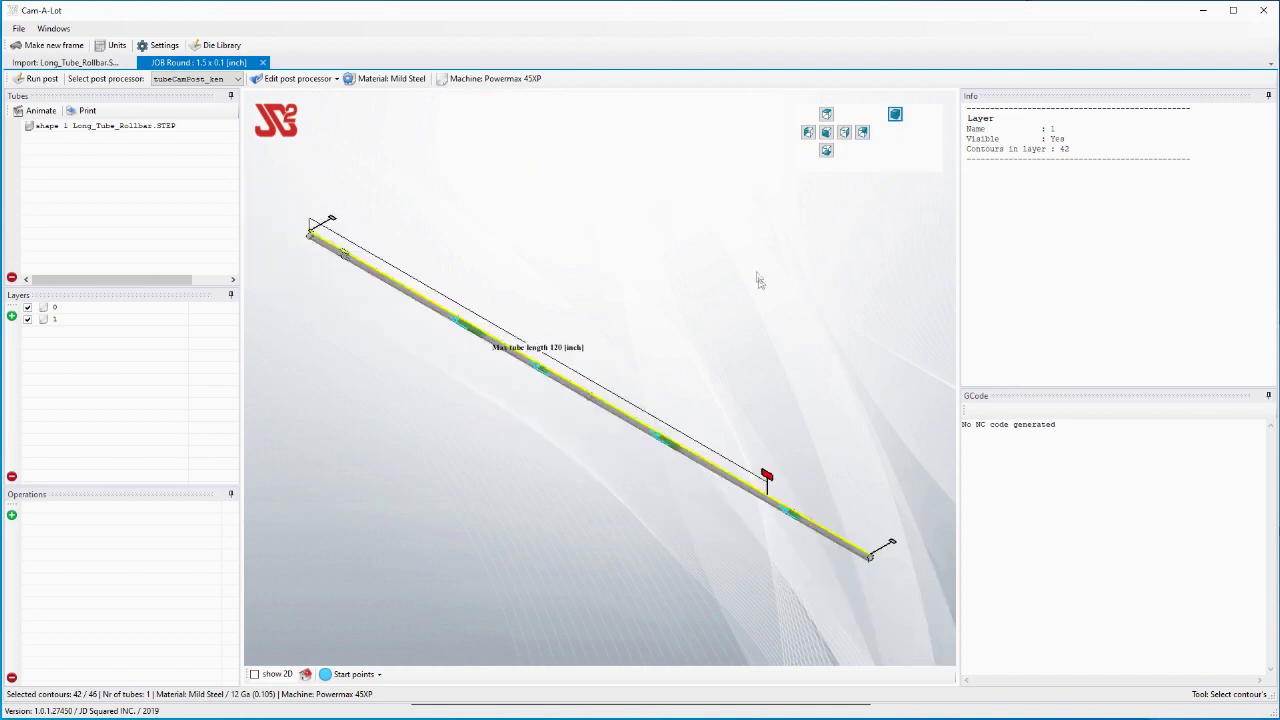
{"action": "right_click", "coordinate": [603, 408]}
{"action": "left_click", "coordinate": [655, 478]}
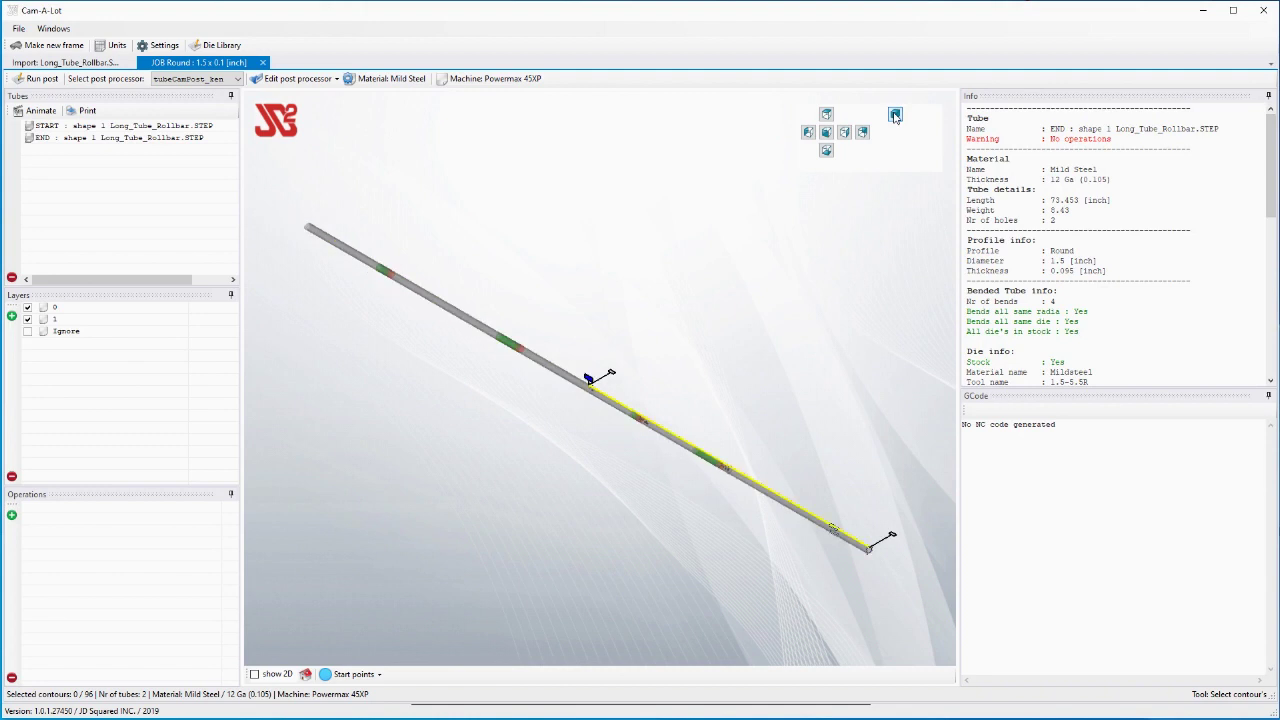
- Compare the START and END tubes of the split job, examining the reserve length on the START tube
{"action": "left_click", "coordinate": [52, 127]}
{"action": "left_click", "coordinate": [47, 139]}
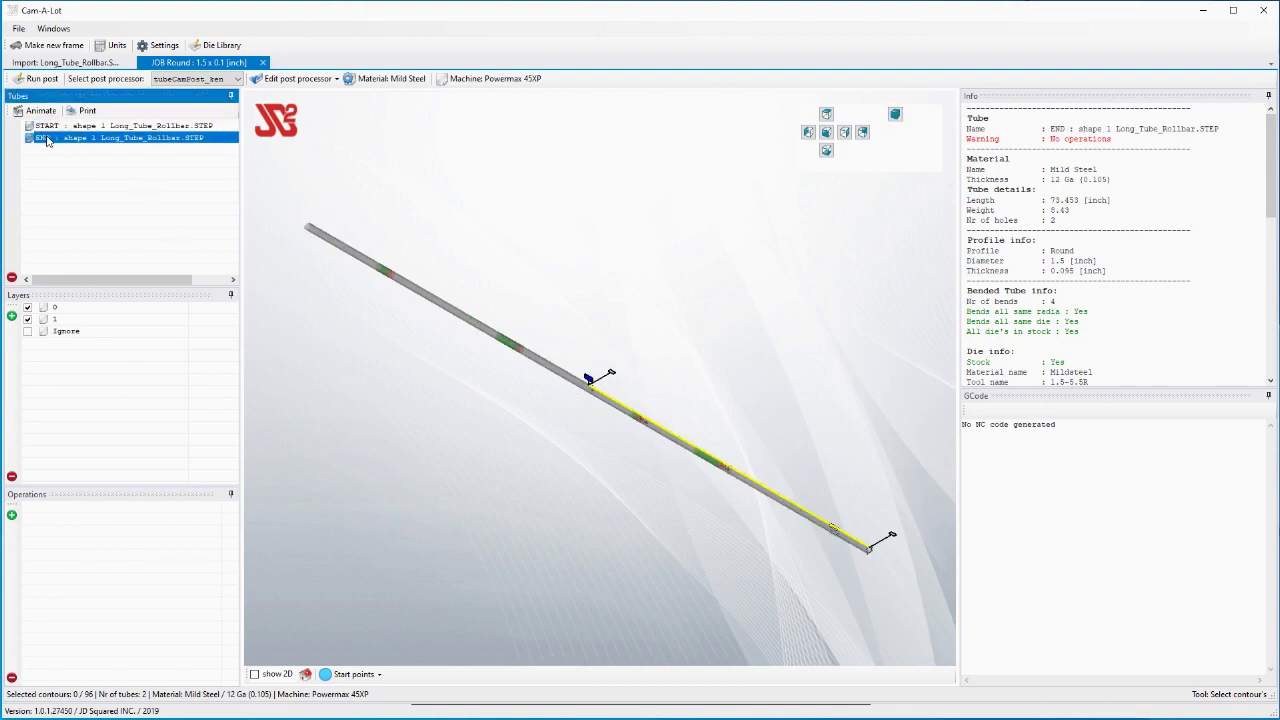
{"action": "left_click", "coordinate": [57, 127]}
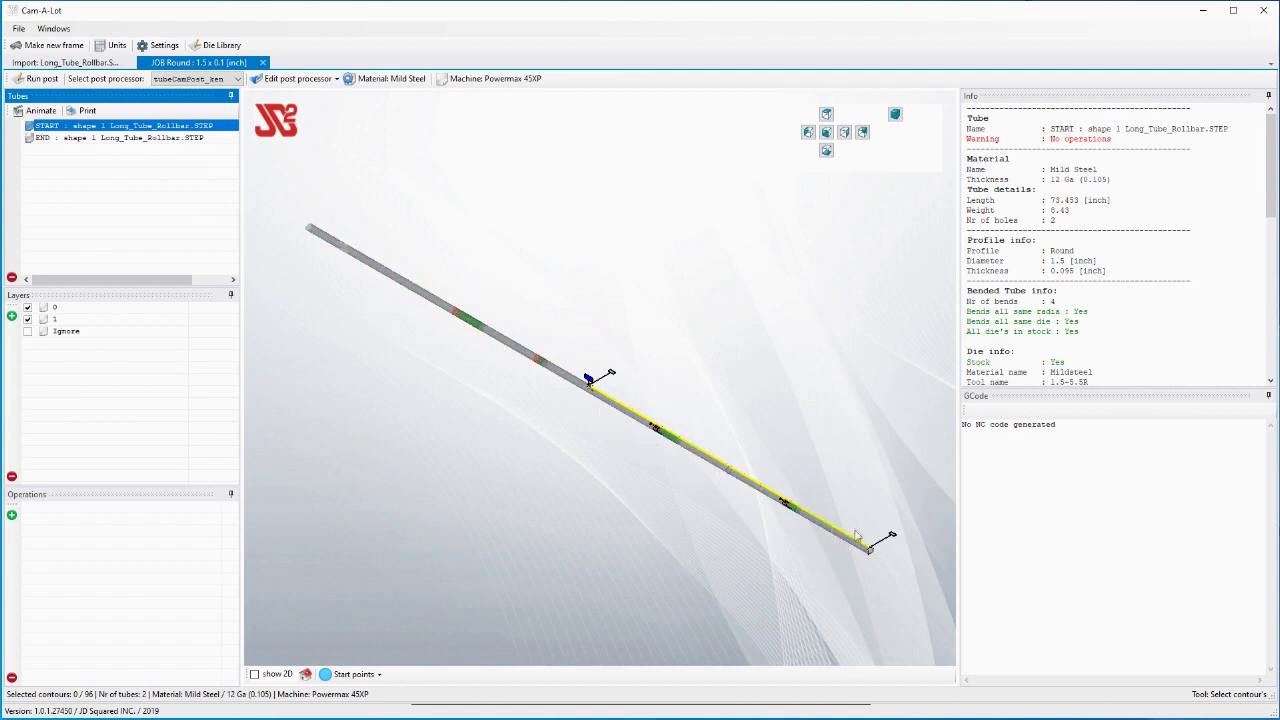
{"action": "scroll", "coordinate": [357, 260], "scroll_direction": "up", "scroll_amount": 5}
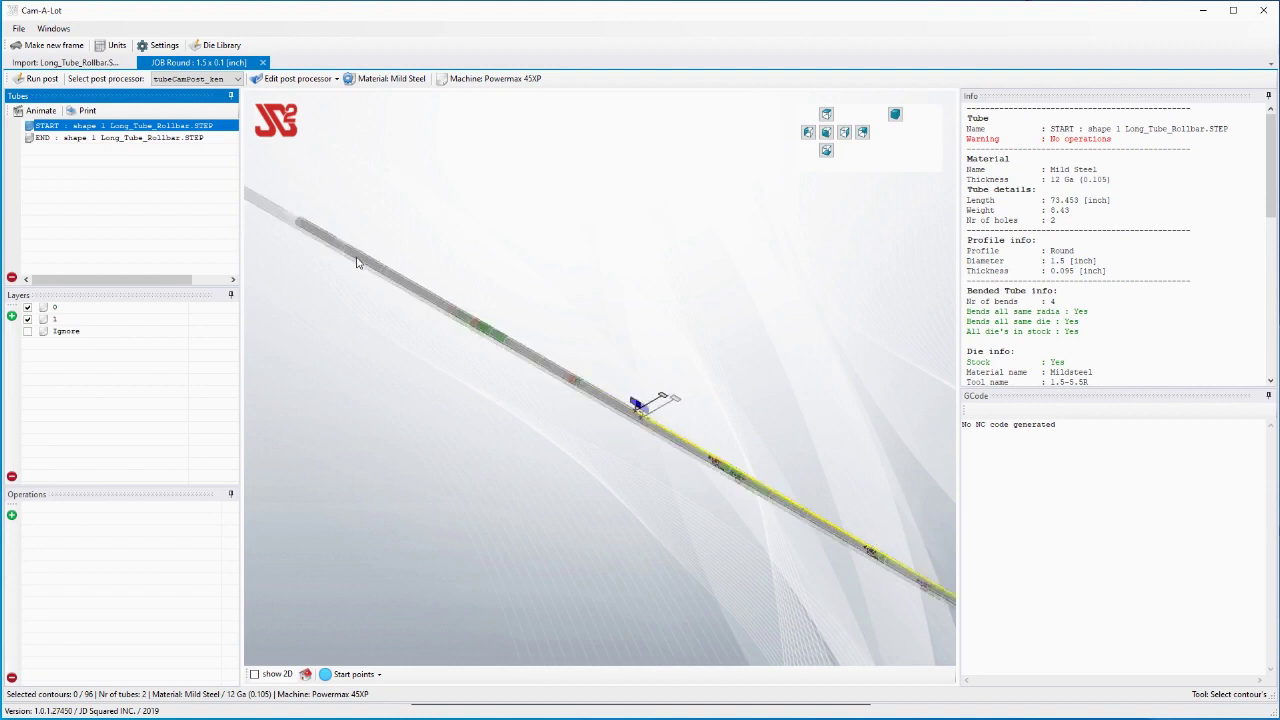
{"action": "scroll", "coordinate": [346, 258], "scroll_direction": "up", "scroll_amount": 4}
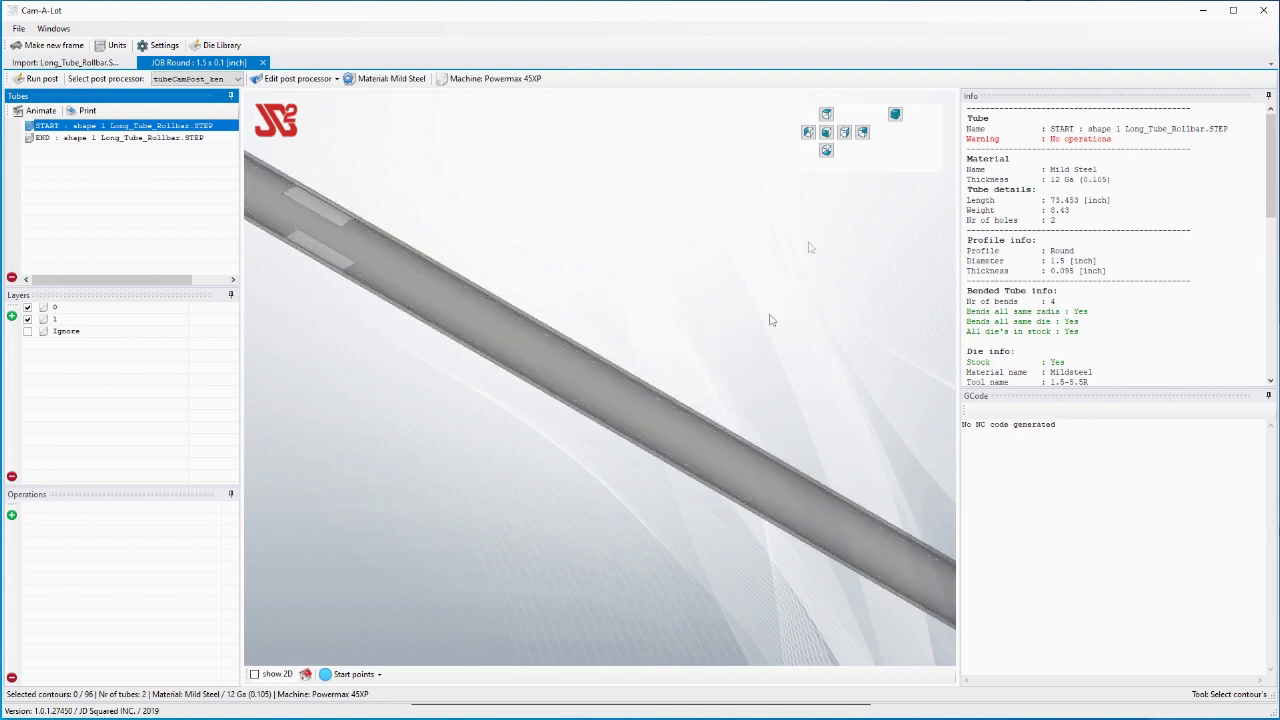
{"action": "left_click", "coordinate": [894, 116]}
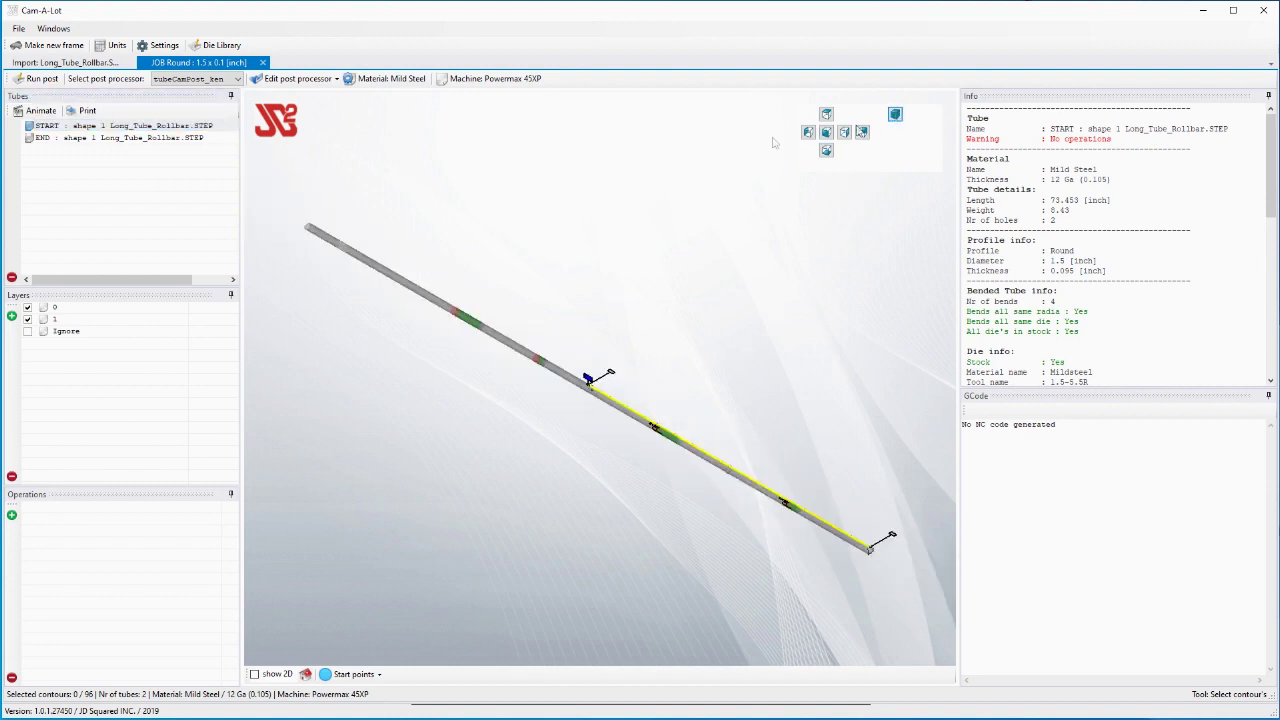
{"action": "left_click", "coordinate": [42, 139]}
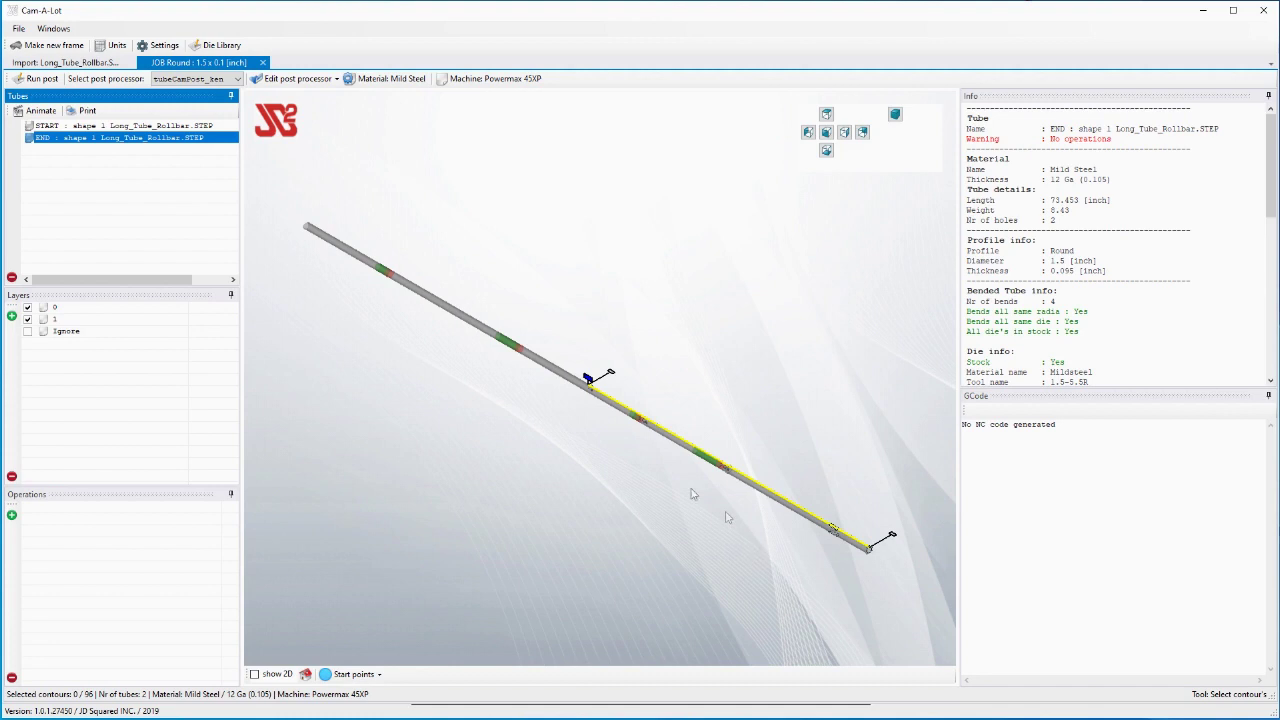
- Add an operation to the START tube using the Marker tool on layer 1
{"action": "left_click", "coordinate": [64, 128]}
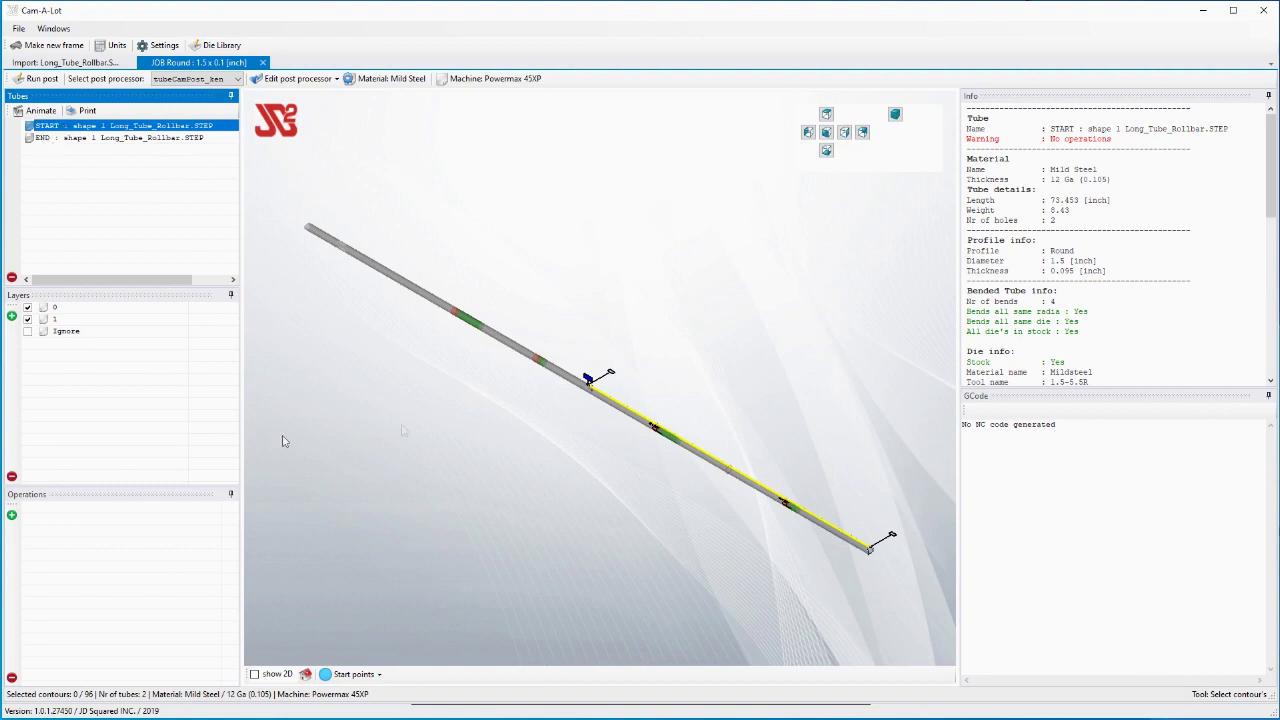
{"action": "left_click", "coordinate": [12, 516]}
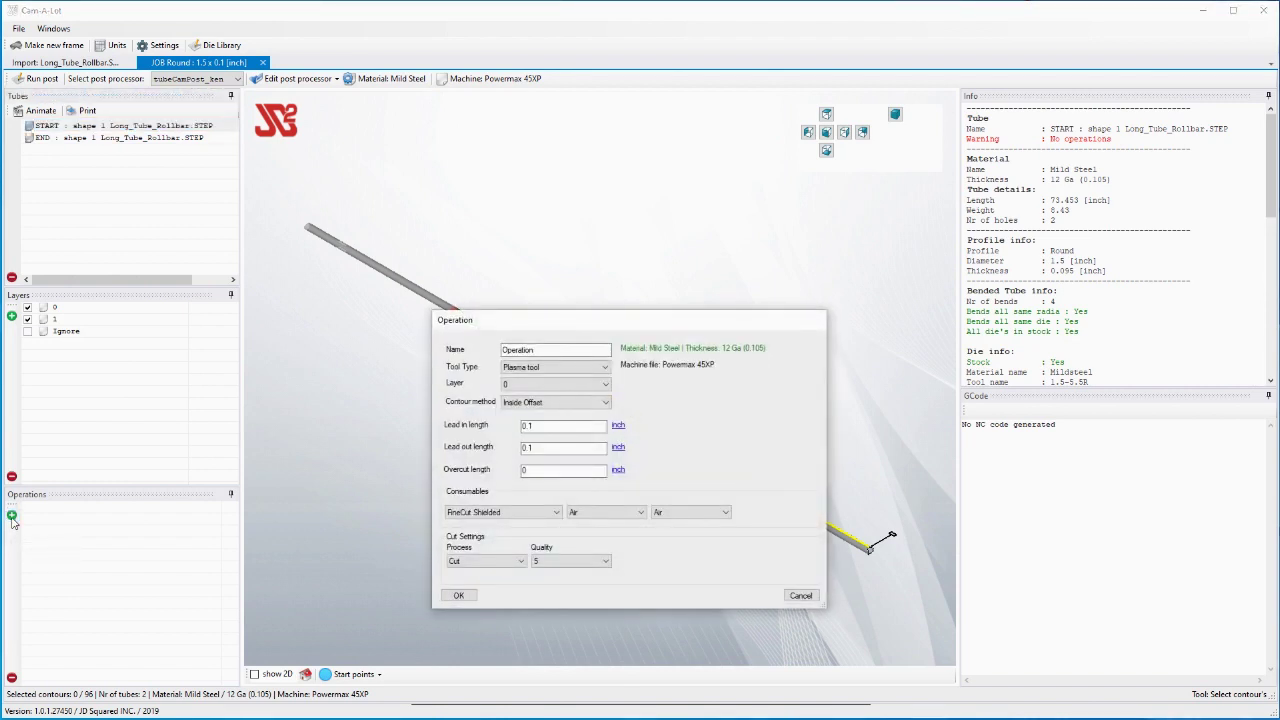
{"action": "left_click", "coordinate": [605, 367]}
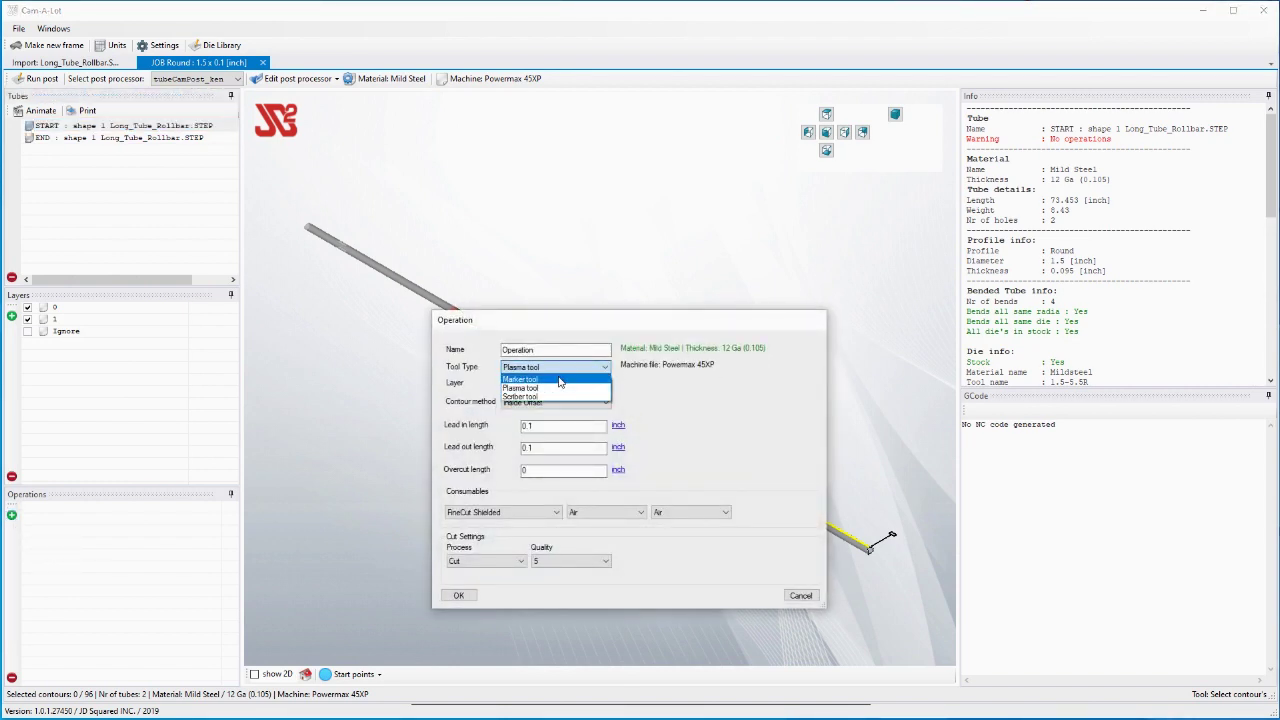
{"action": "left_click", "coordinate": [558, 382]}
{"action": "left_click", "coordinate": [562, 384]}
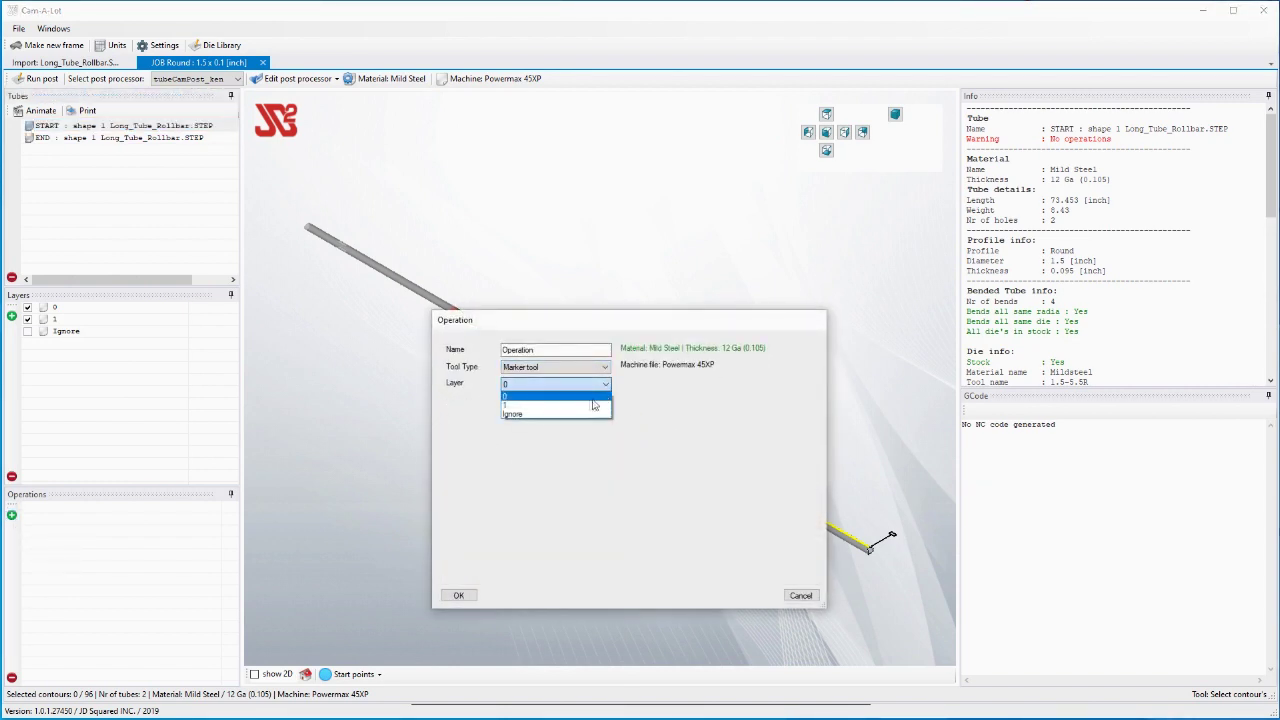
{"action": "left_click", "coordinate": [585, 405]}
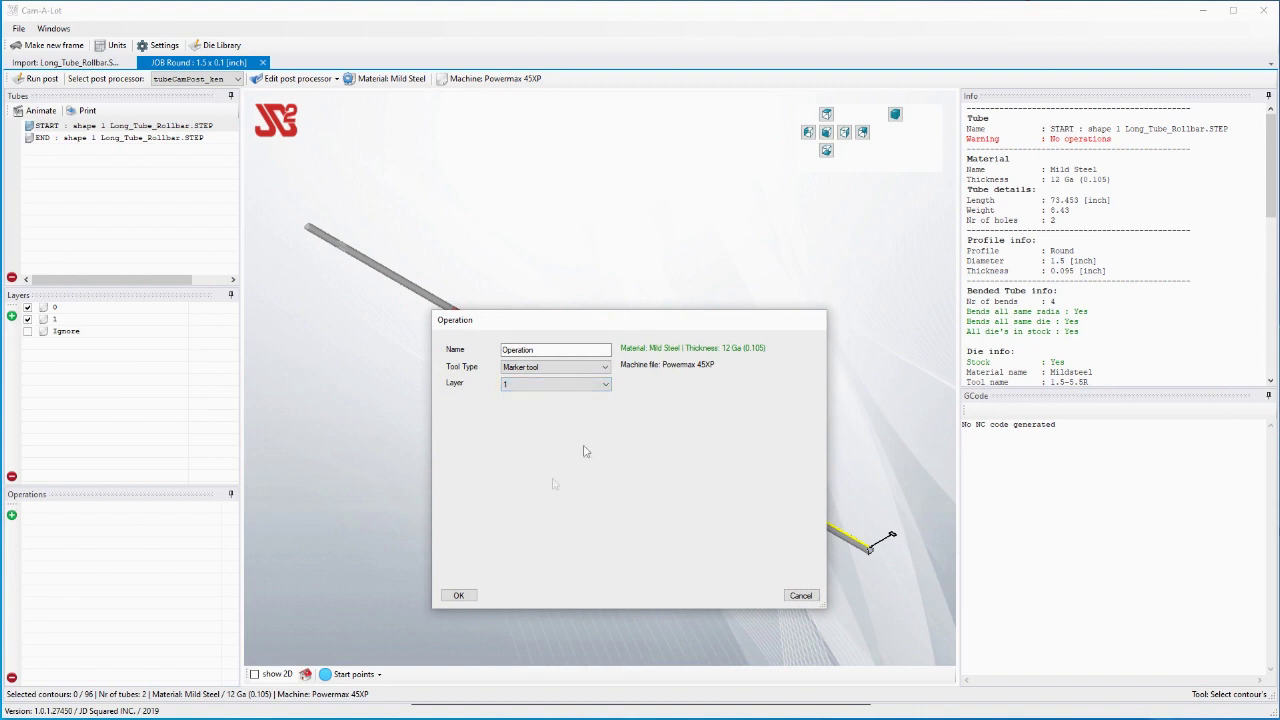
{"action": "left_click", "coordinate": [458, 595]}
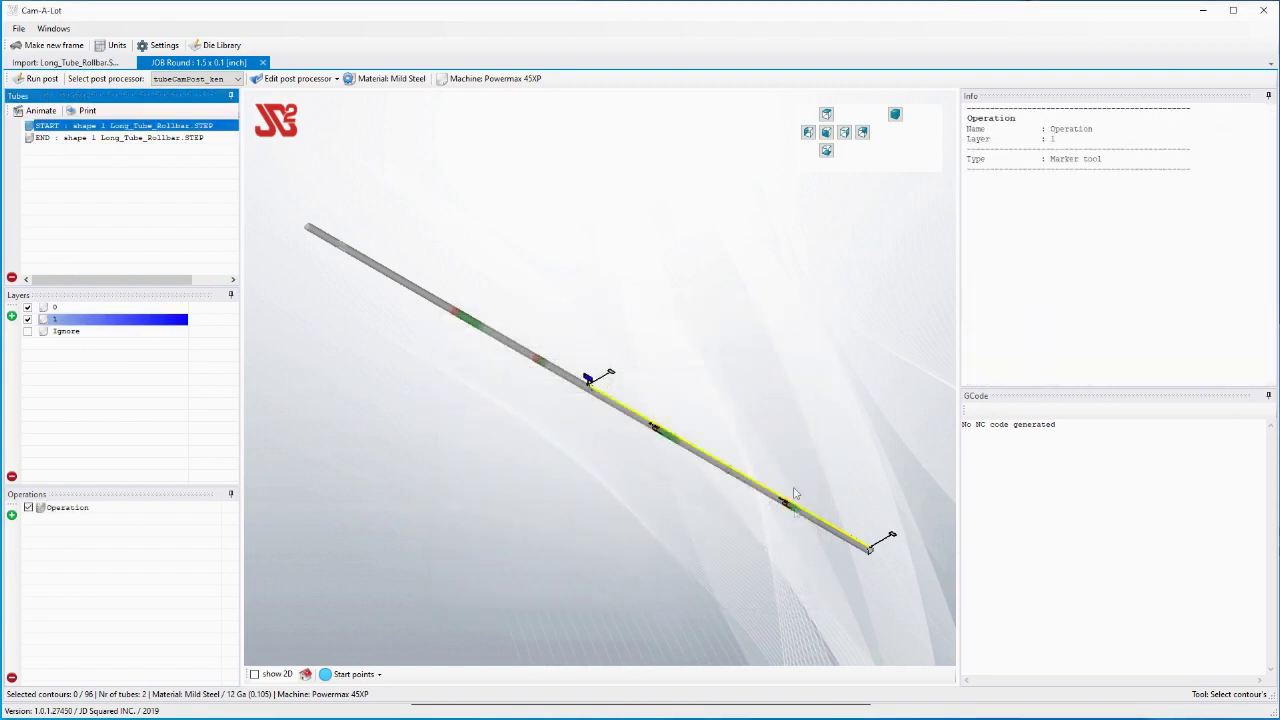
{"action": "scroll", "coordinate": [716, 525], "scroll_direction": "up", "scroll_amount": 6}
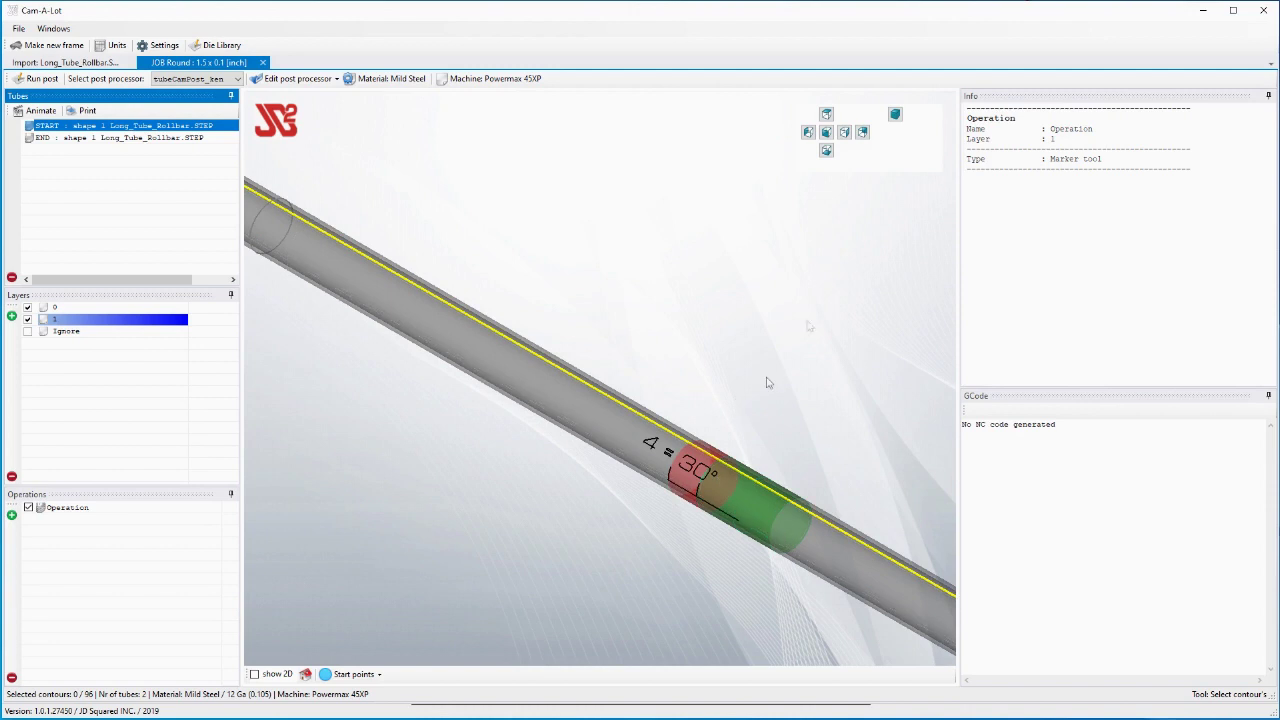
- Add a Plasma tool operation on layer 0 with Inside Offset, 0.1 inch lead-in and lead-out, no overcut and cut quality 5
{"action": "left_click", "coordinate": [895, 114]}
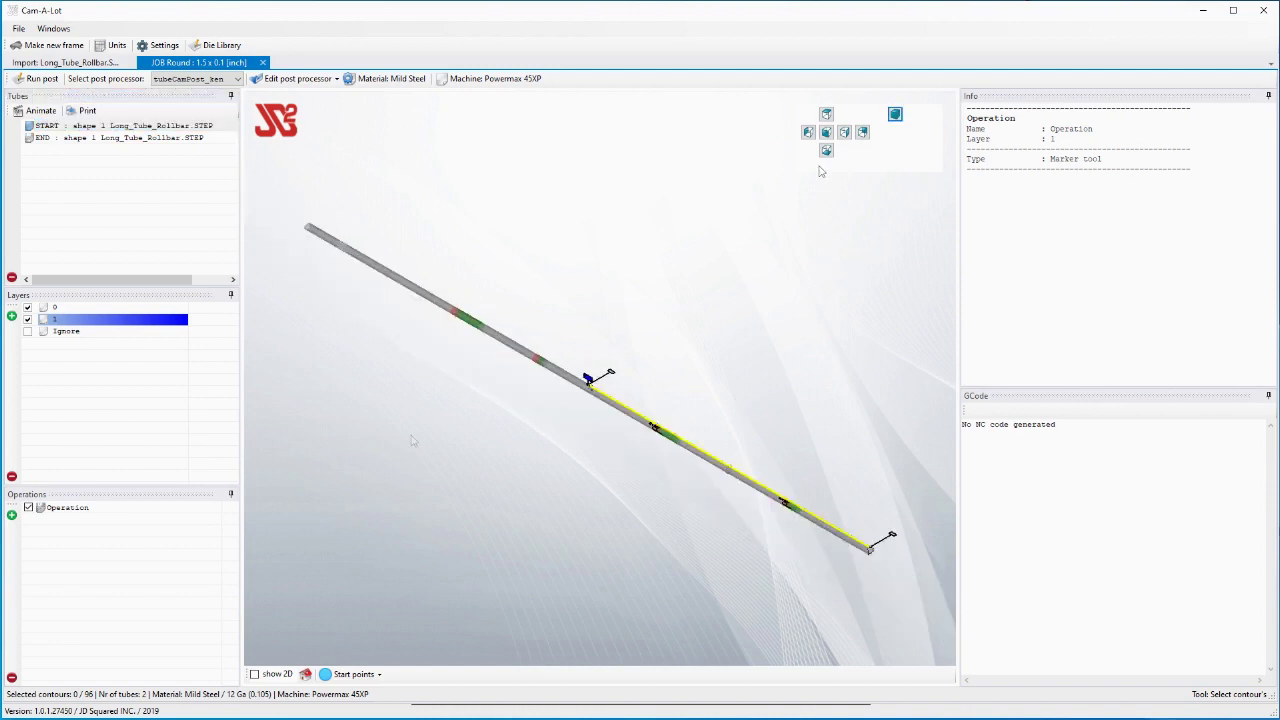
{"action": "left_click", "coordinate": [12, 515]}
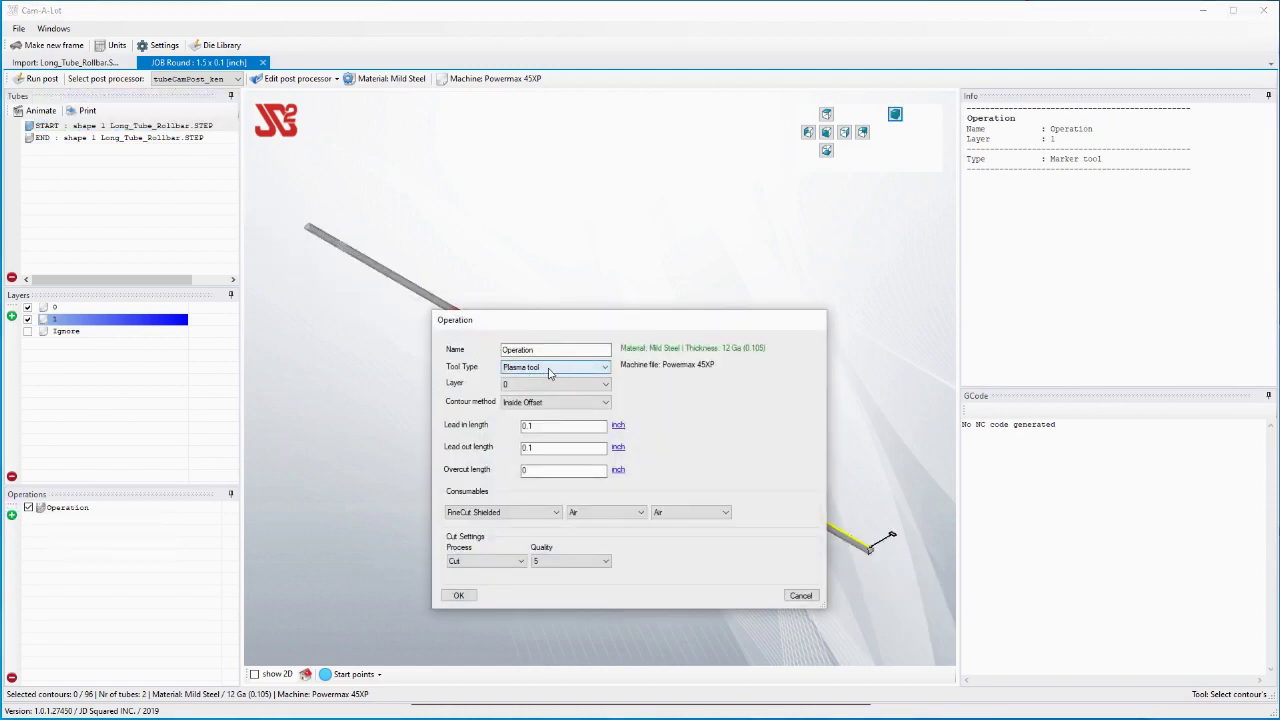
{"action": "left_click", "coordinate": [459, 595]}
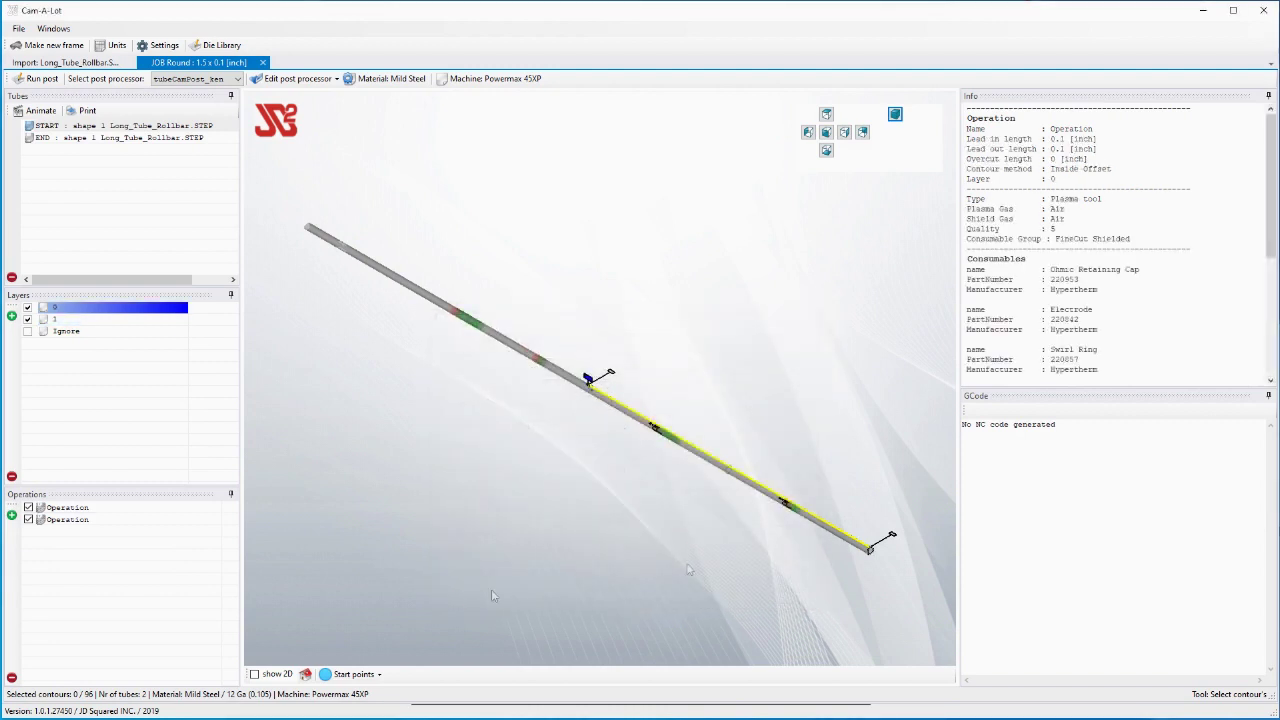
- Run the post processor to generate the G-code for the START and END tubes and look through the code
{"action": "scroll", "coordinate": [897, 563], "scroll_direction": "up", "scroll_amount": 5}
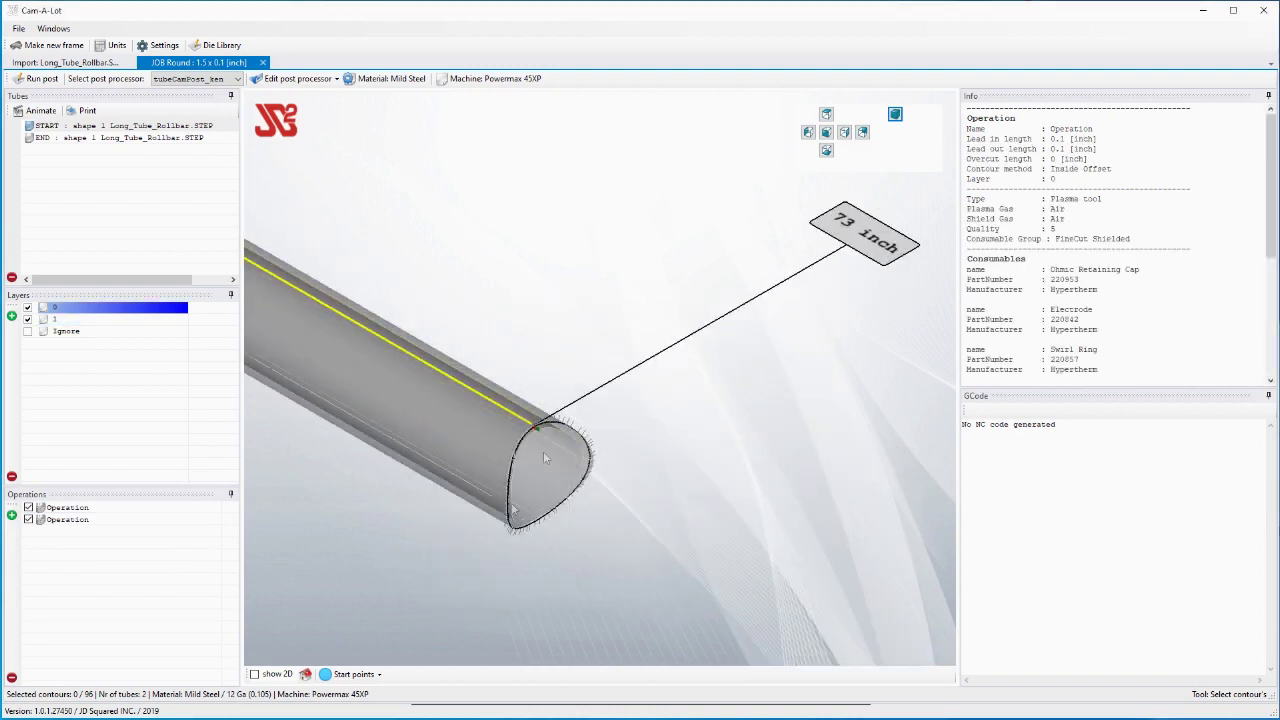
{"action": "left_click", "coordinate": [895, 116]}
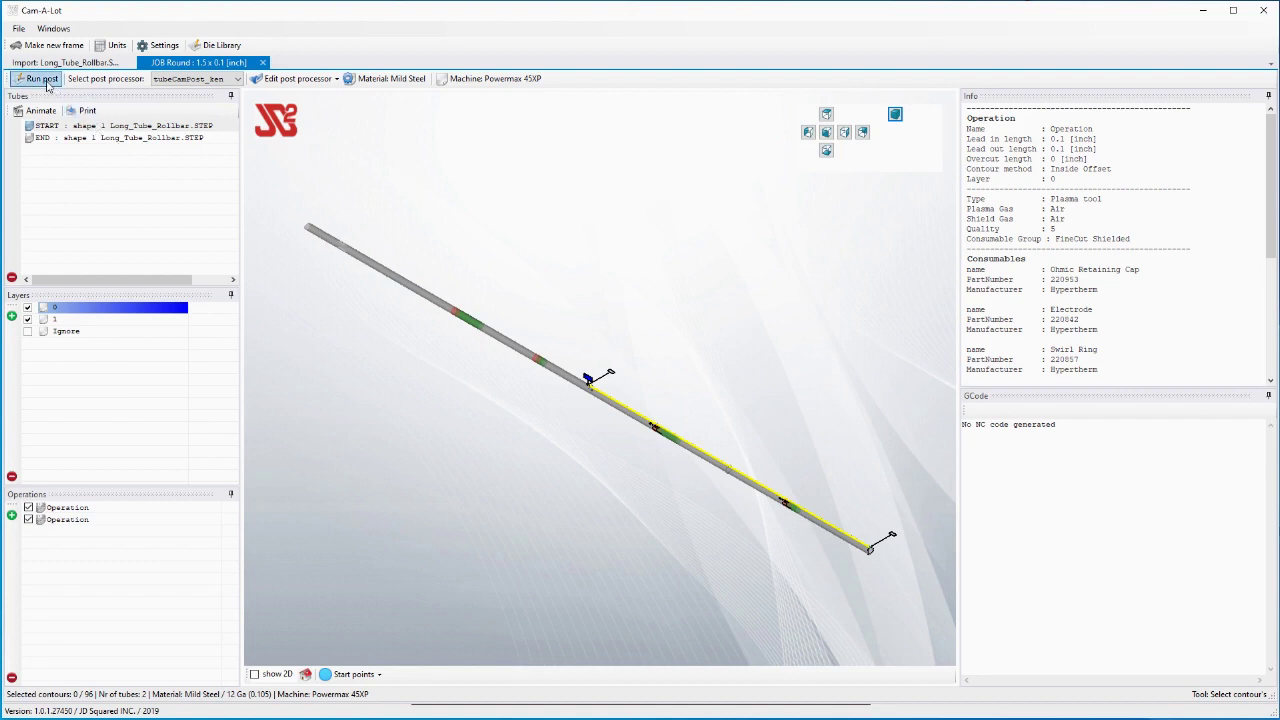
{"action": "triple_click", "coordinate": [1060, 424]}
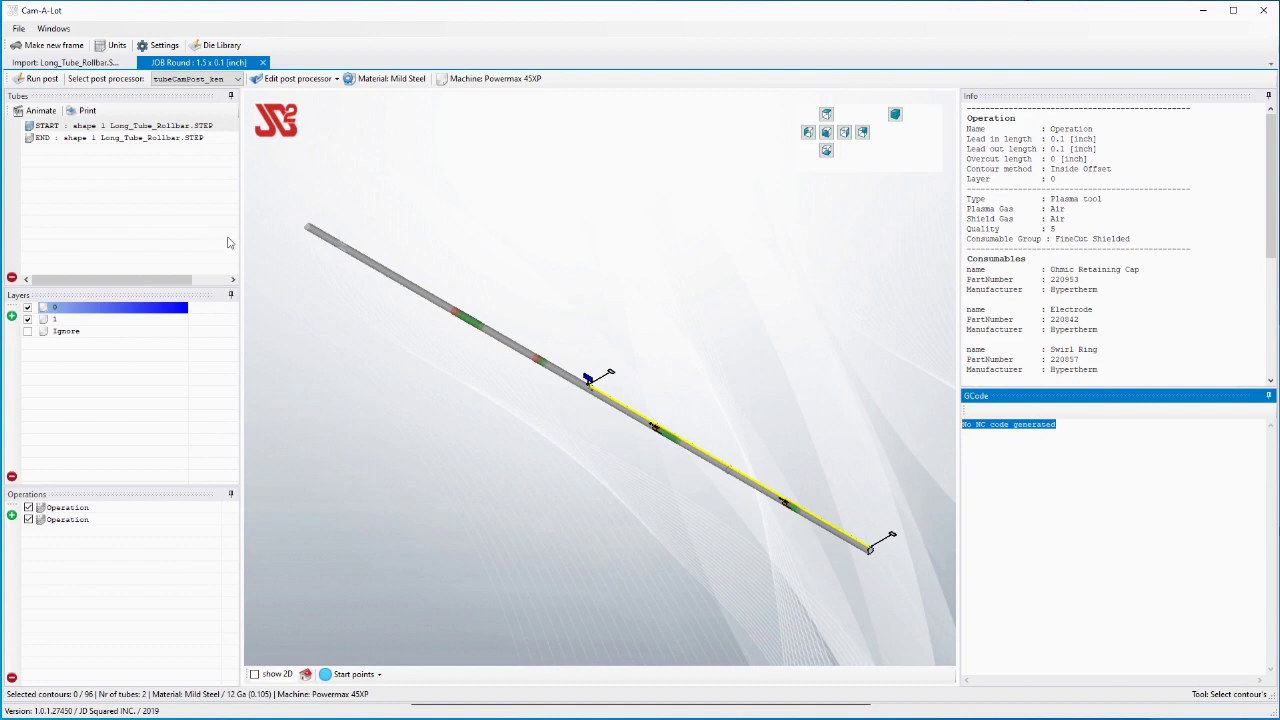
{"action": "left_click", "coordinate": [40, 80]}
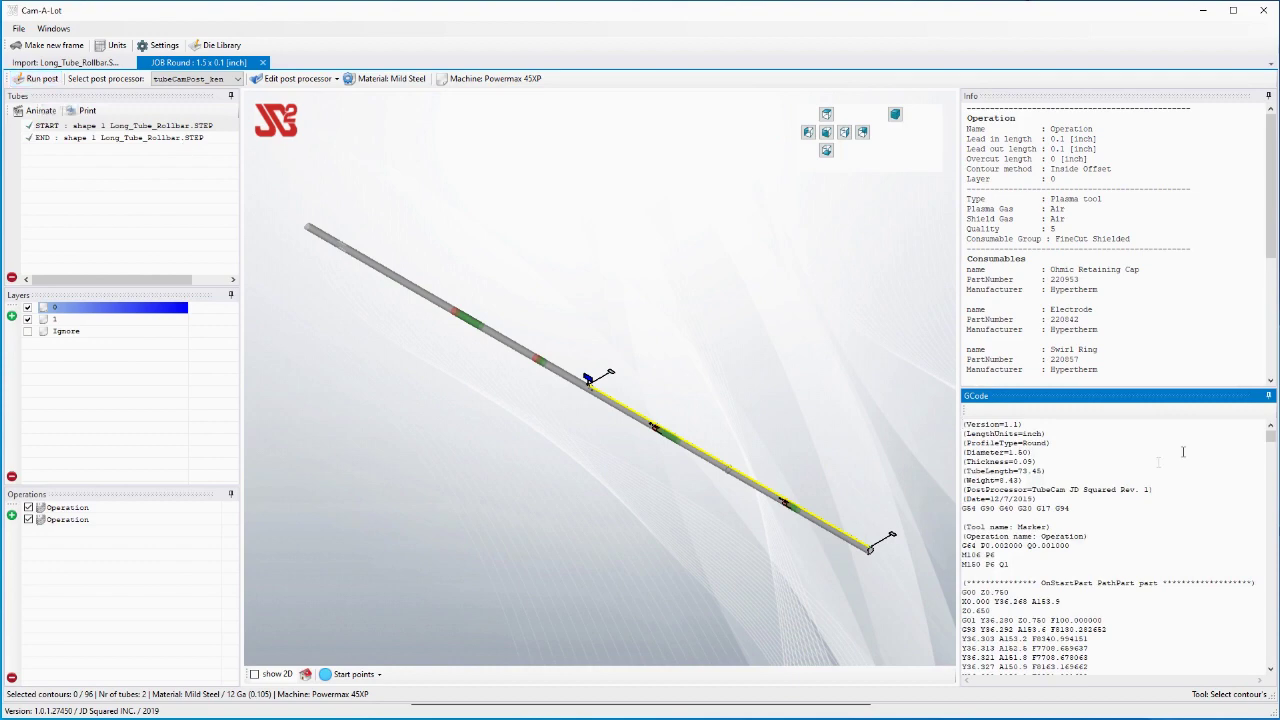
{"action": "left_click_drag", "start_coordinate": [1272, 444], "coordinate": [1272, 561]}
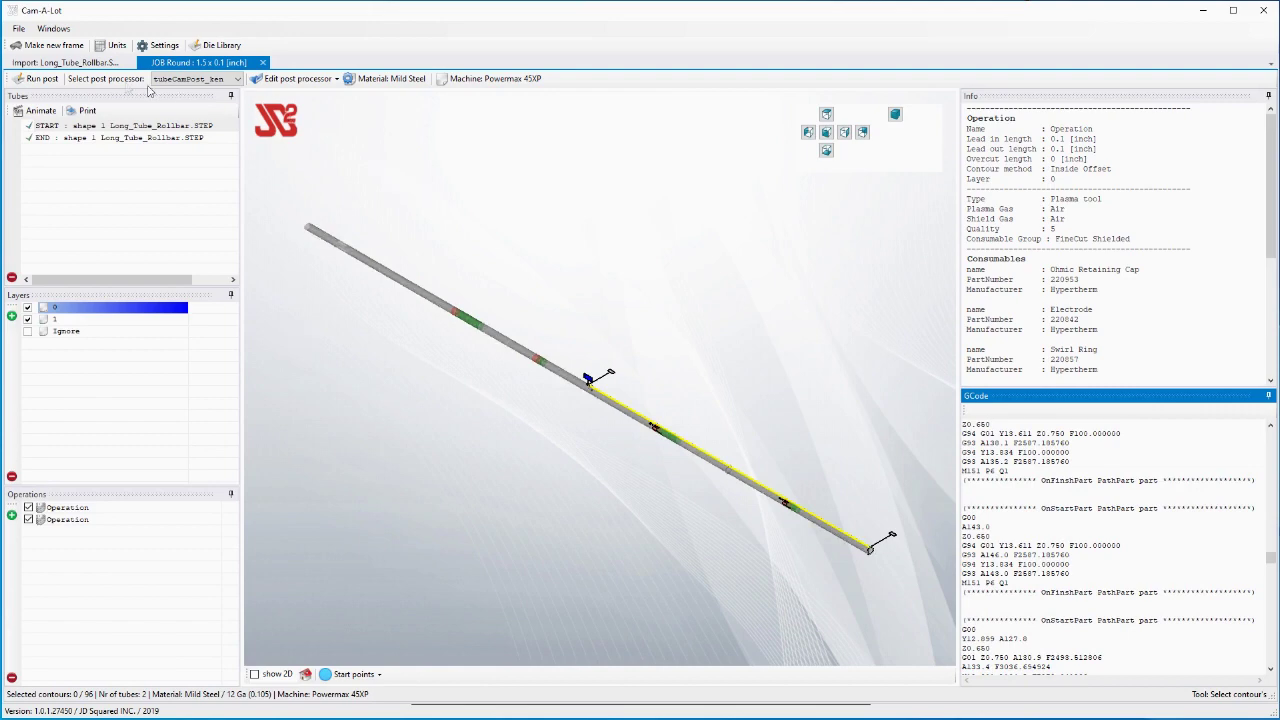
- Play the machining simulation of the START tube at maximum animation speed, checking the marking of the 30° bend
{"action": "left_click", "coordinate": [38, 110]}
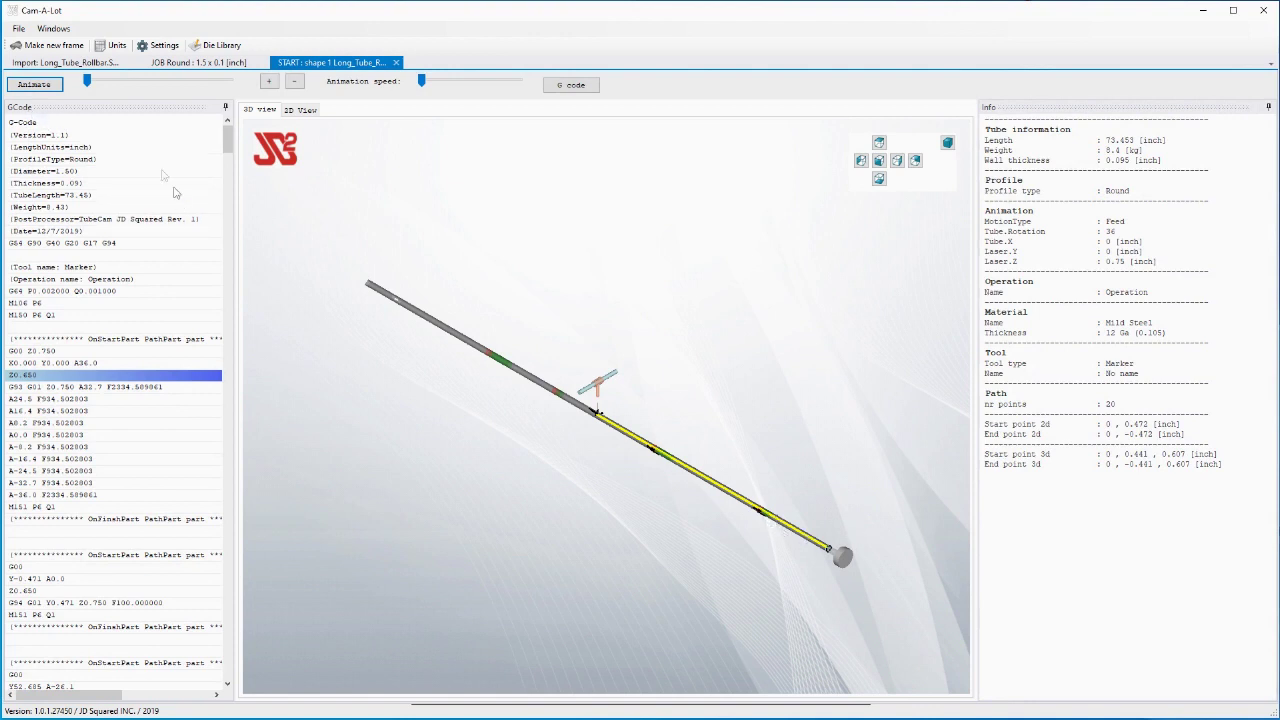
{"action": "left_click", "coordinate": [38, 85]}
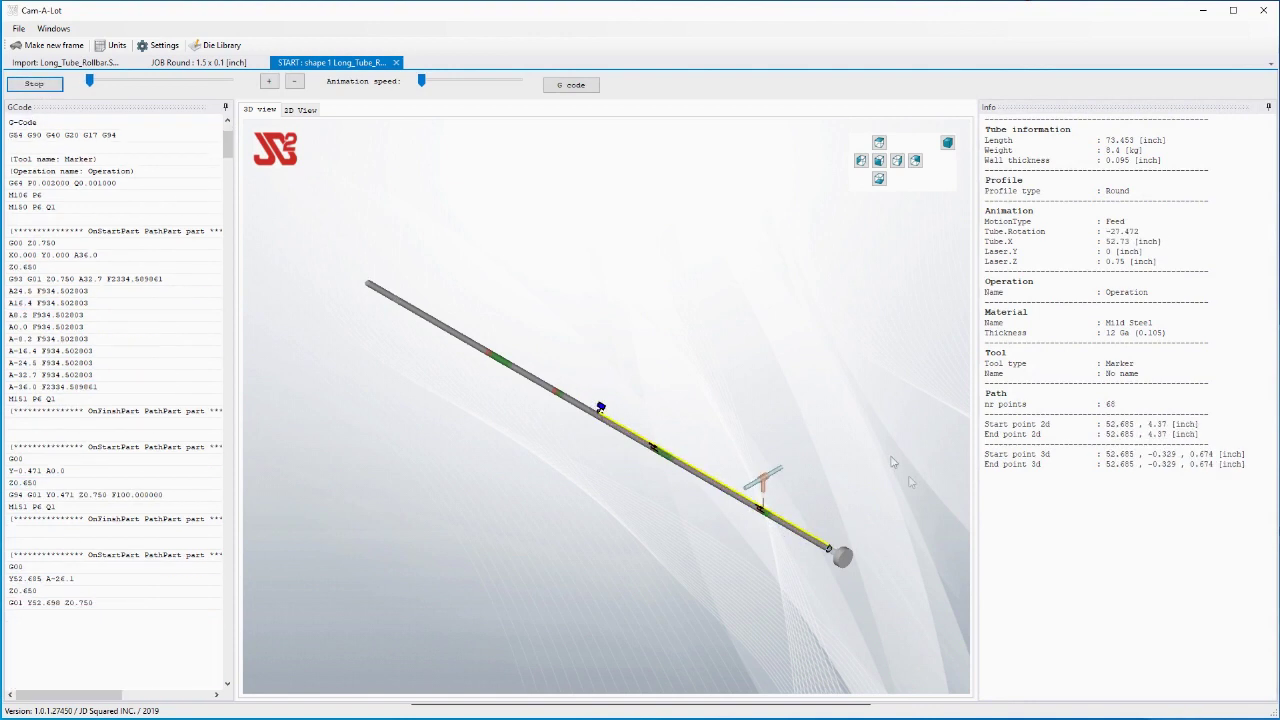
{"action": "scroll", "coordinate": [750, 540], "scroll_direction": "up", "scroll_amount": 5}
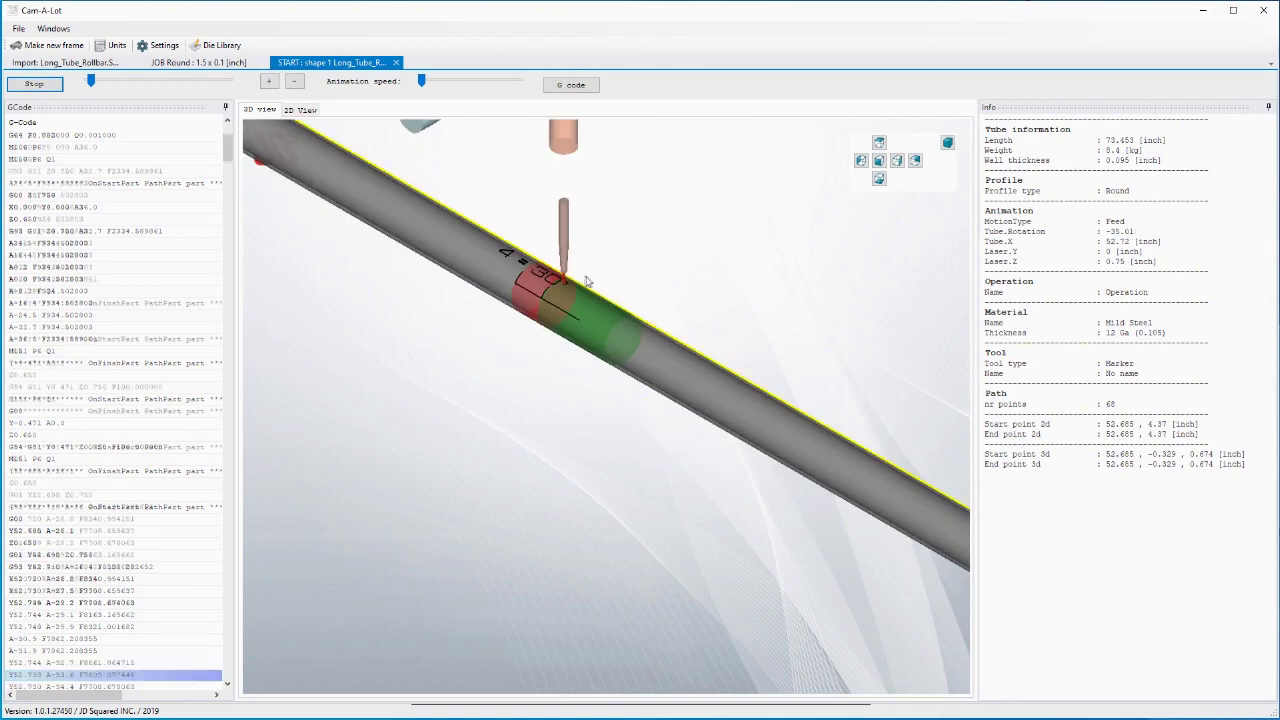
{"action": "left_click_drag", "start_coordinate": [421, 81], "coordinate": [518, 81]}
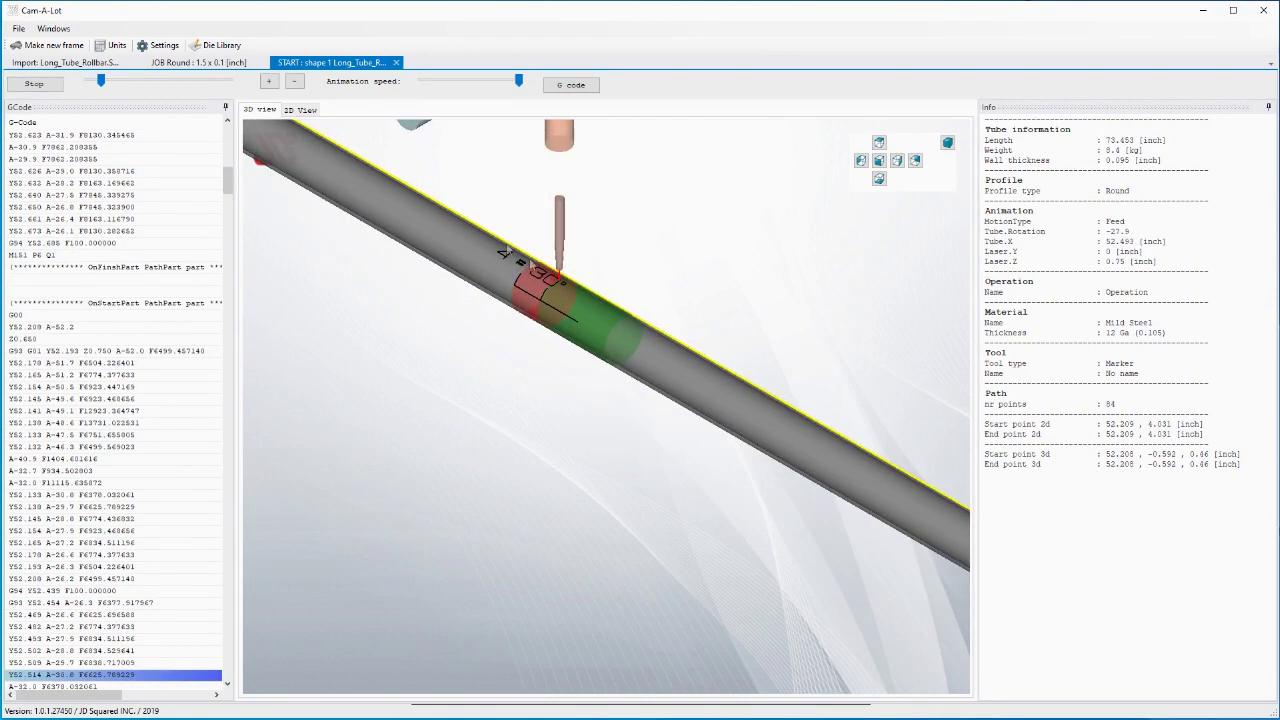
{"action": "left_click", "coordinate": [947, 143]}
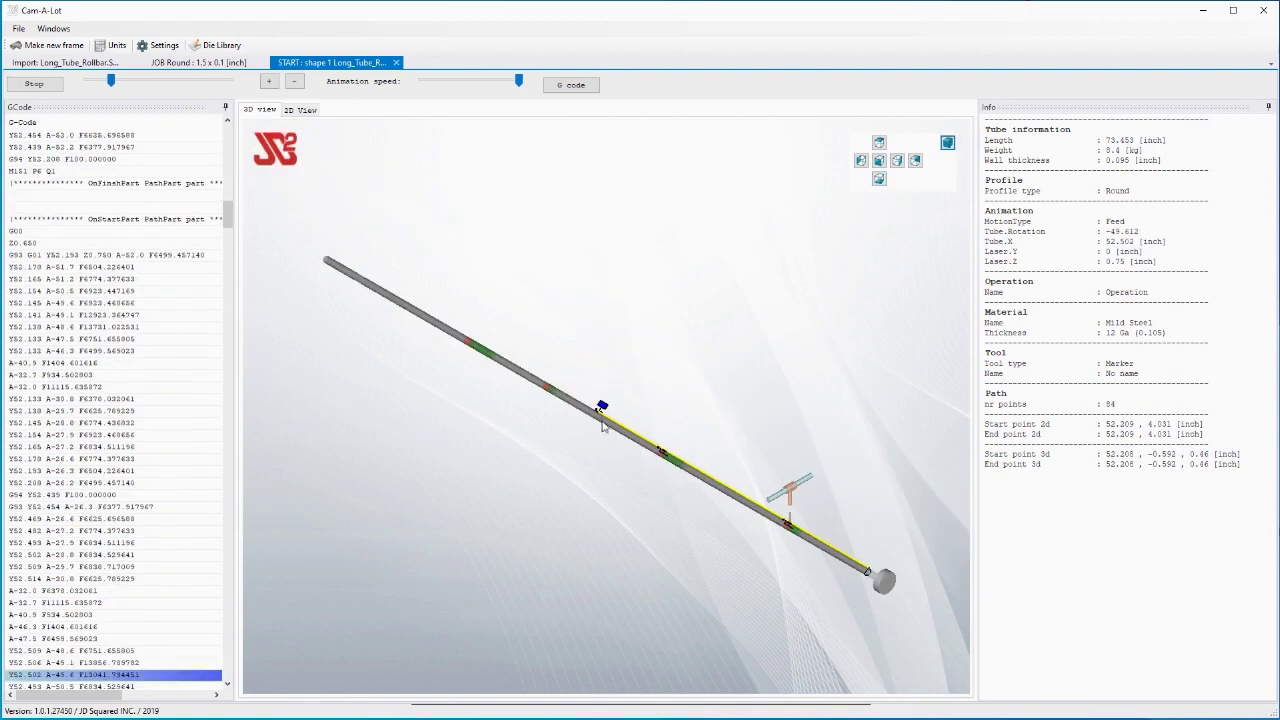
- Examine the split marker on the START tube from several angles and advance the simulation toward the final plasma cut
{"action": "scroll", "coordinate": [602, 425], "scroll_direction": "up", "scroll_amount": 5}
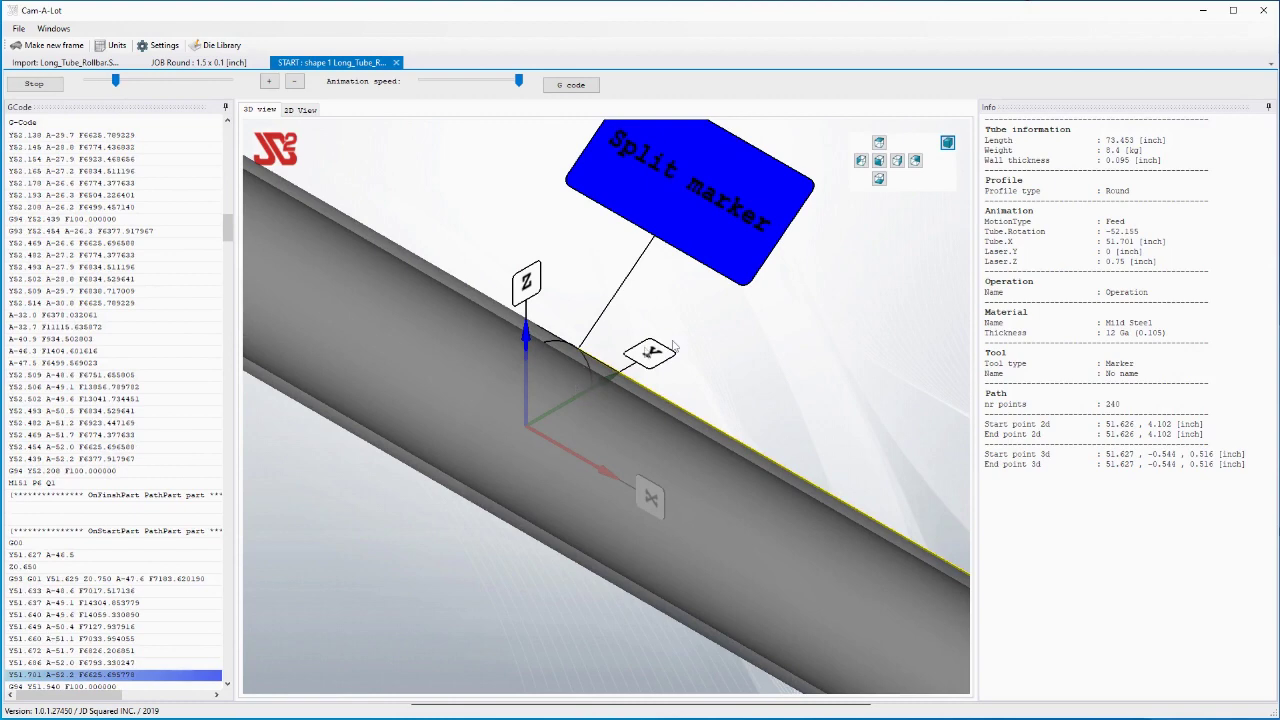
{"action": "middle_click_drag", "start_coordinate": [714, 357], "coordinate": [556, 400]}
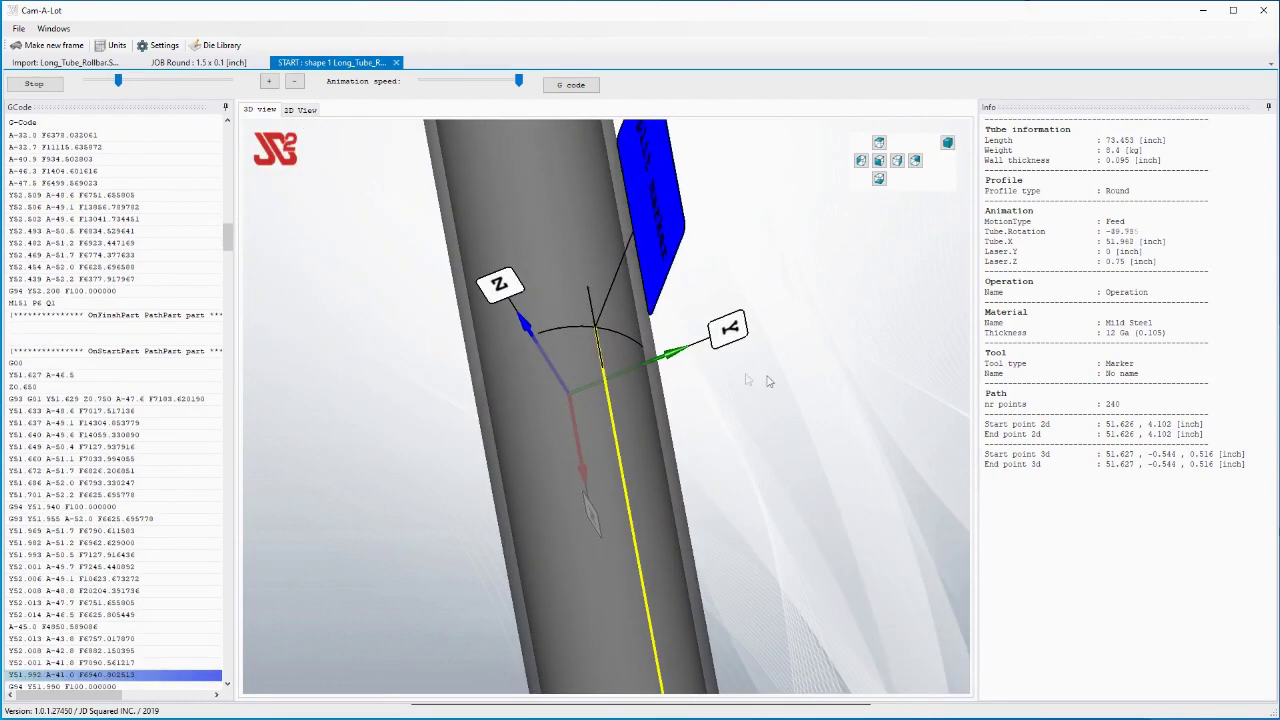
{"action": "middle_click_drag", "start_coordinate": [767, 376], "coordinate": [883, 275]}
{"action": "scroll", "coordinate": [883, 275], "scroll_direction": "down", "scroll_amount": 10}
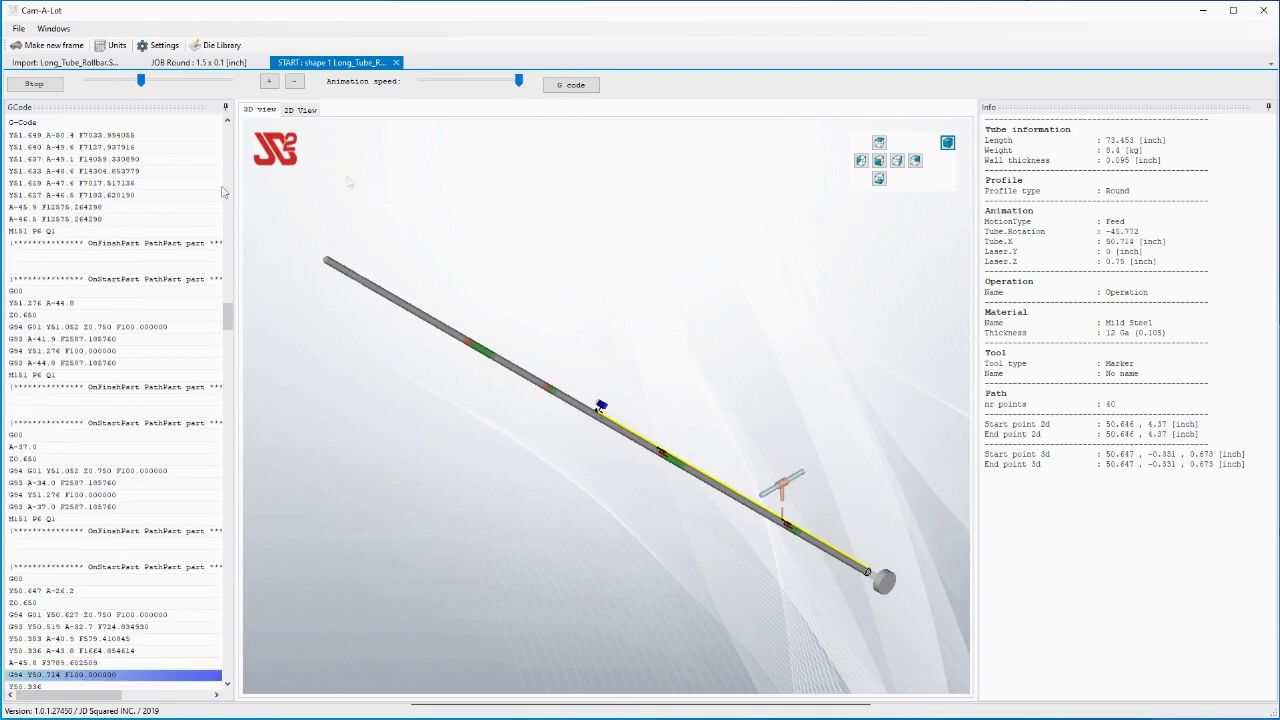
{"action": "left_click_drag", "start_coordinate": [141, 80], "coordinate": [205, 84]}
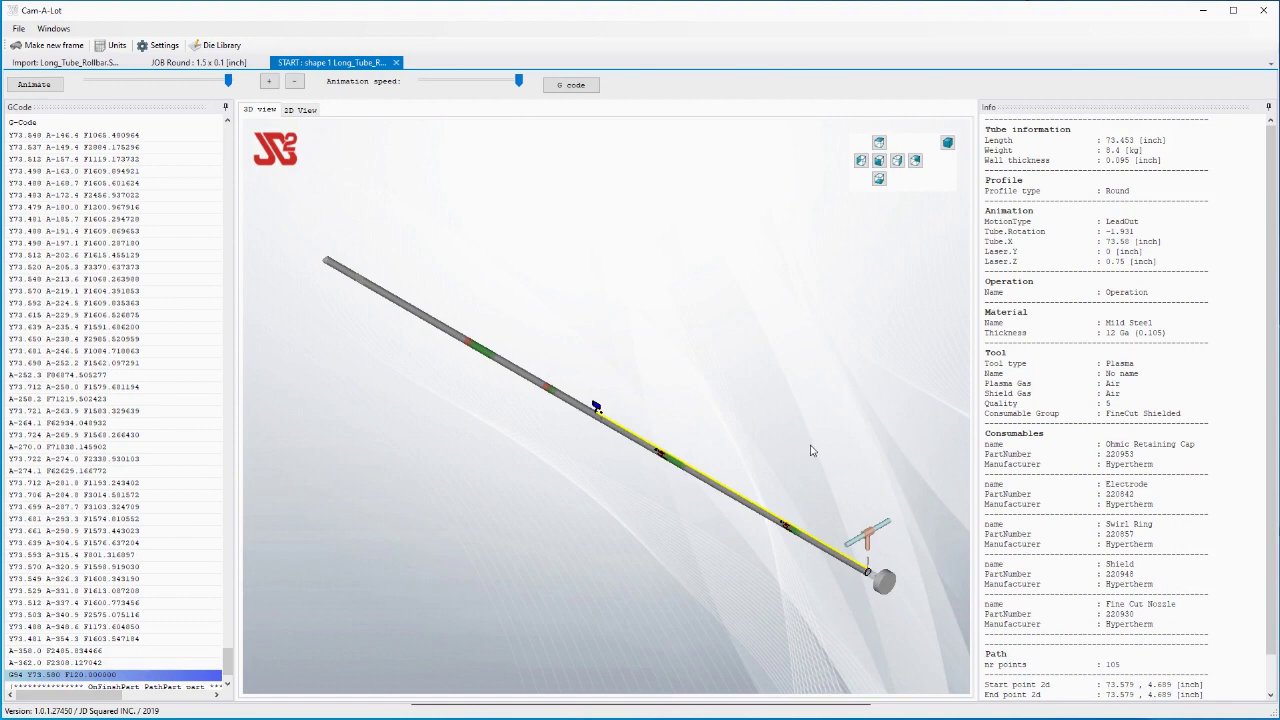
- Return to the round tube job and examine the END tube around its split marker
{"action": "left_click", "coordinate": [205, 63]}
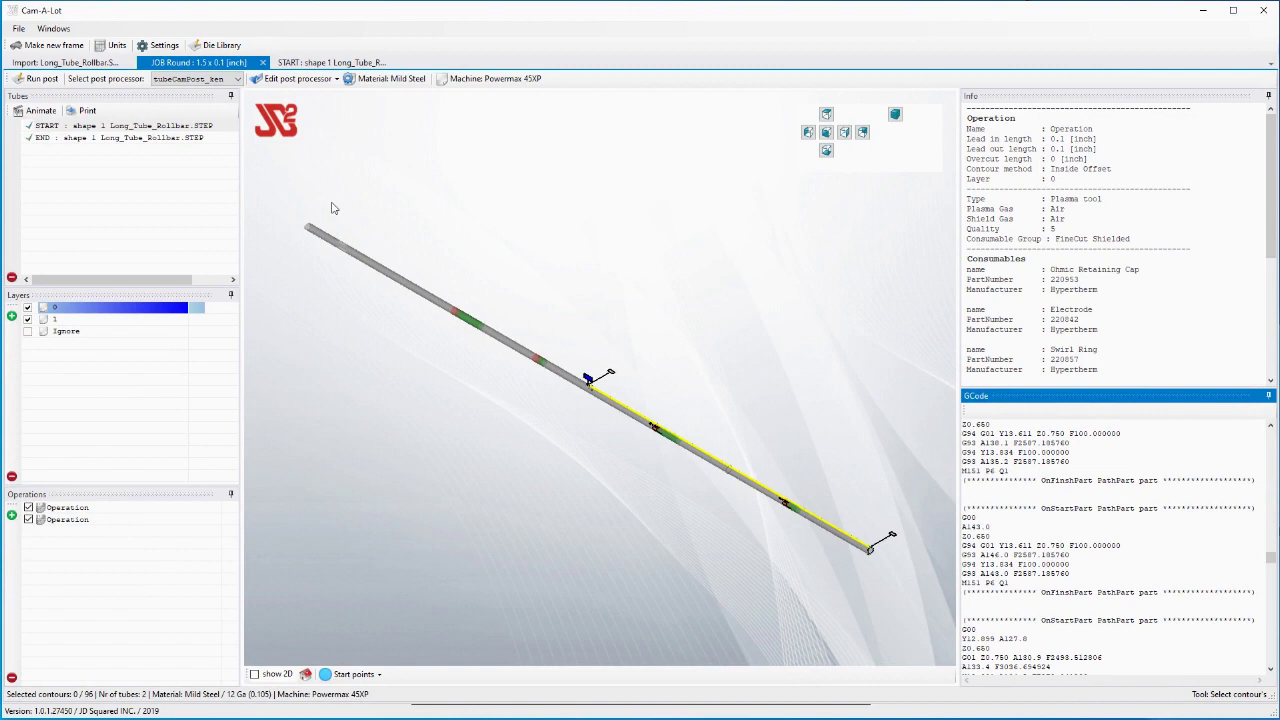
{"action": "left_click", "coordinate": [53, 138]}
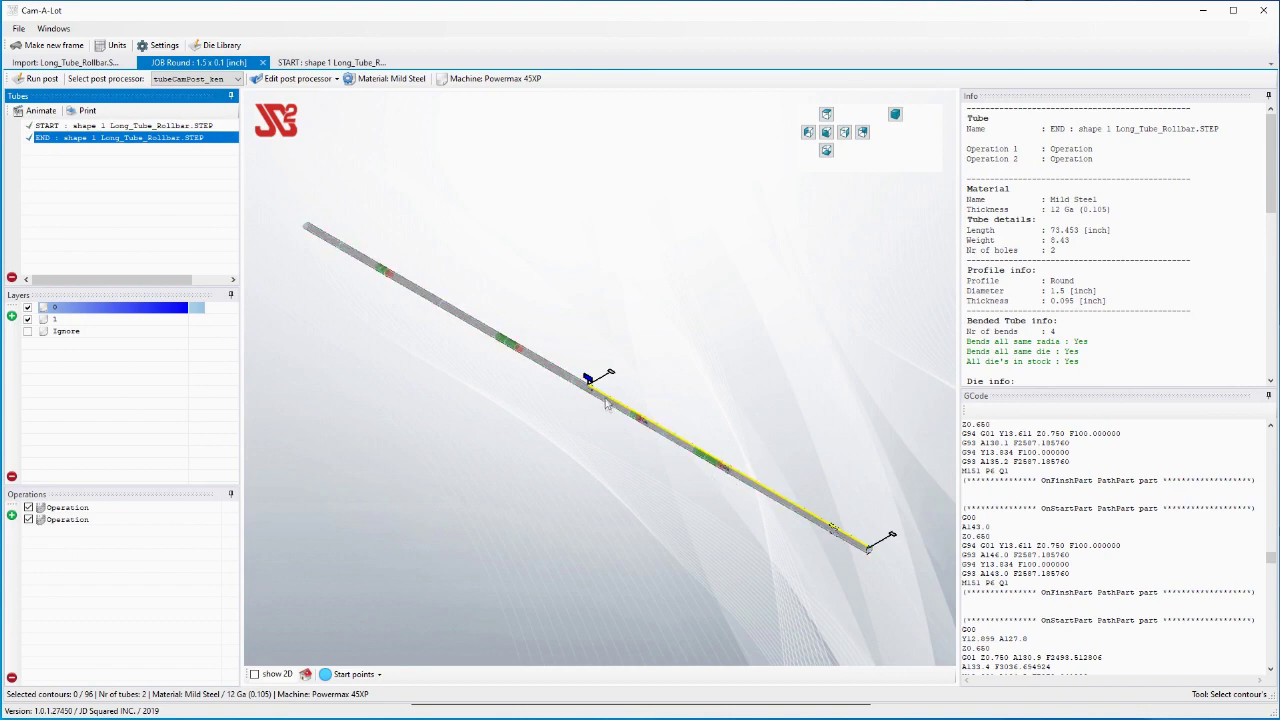
{"action": "scroll", "coordinate": [578, 390], "scroll_direction": "up", "scroll_amount": 3}
{"action": "left_click_drag", "start_coordinate": [578, 390], "coordinate": [506, 443]}
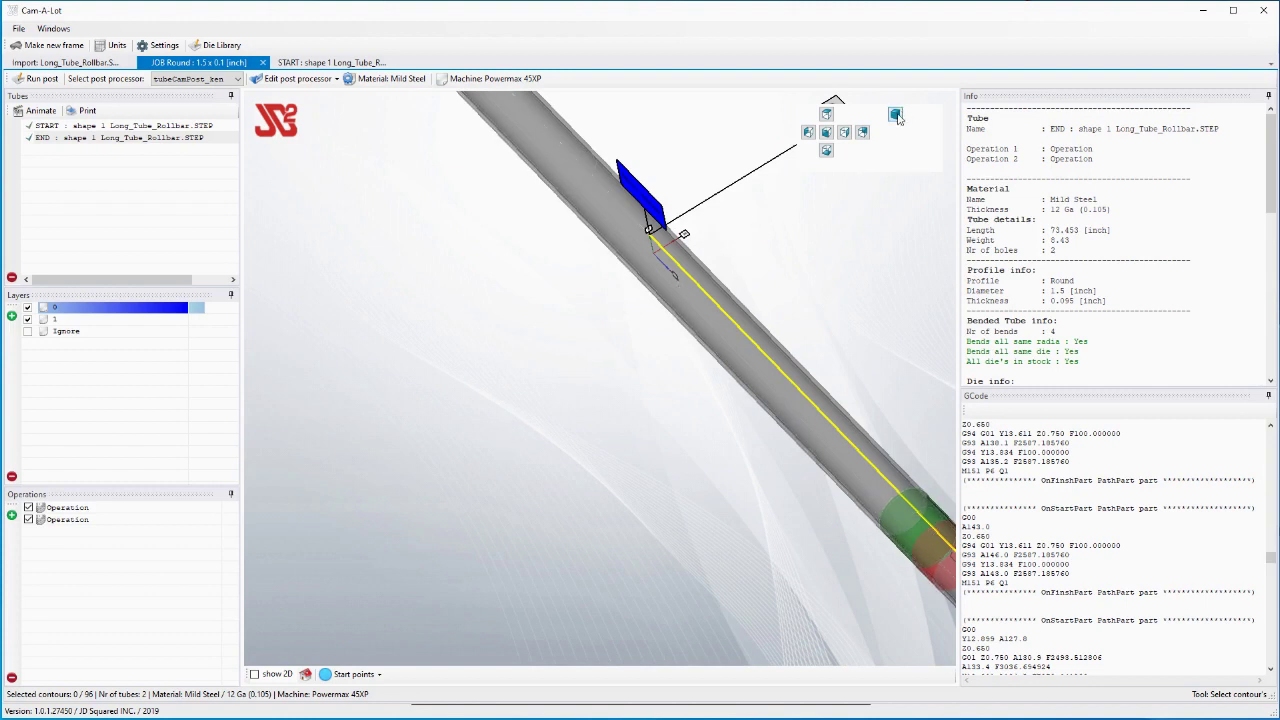
{"action": "left_click", "coordinate": [896, 116]}
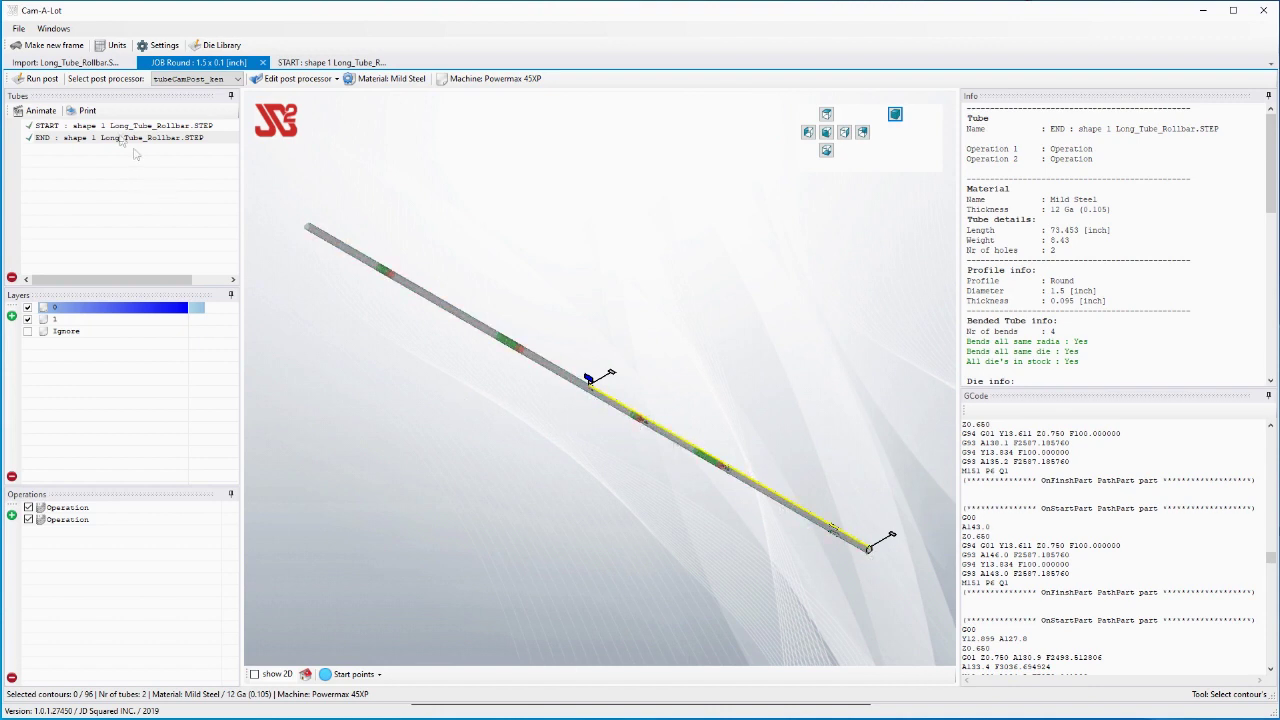
- Play the END tube's machining simulation, checking the bend marking and skipping ahead to the plasma cuts near the chuck
{"action": "left_click", "coordinate": [30, 111]}
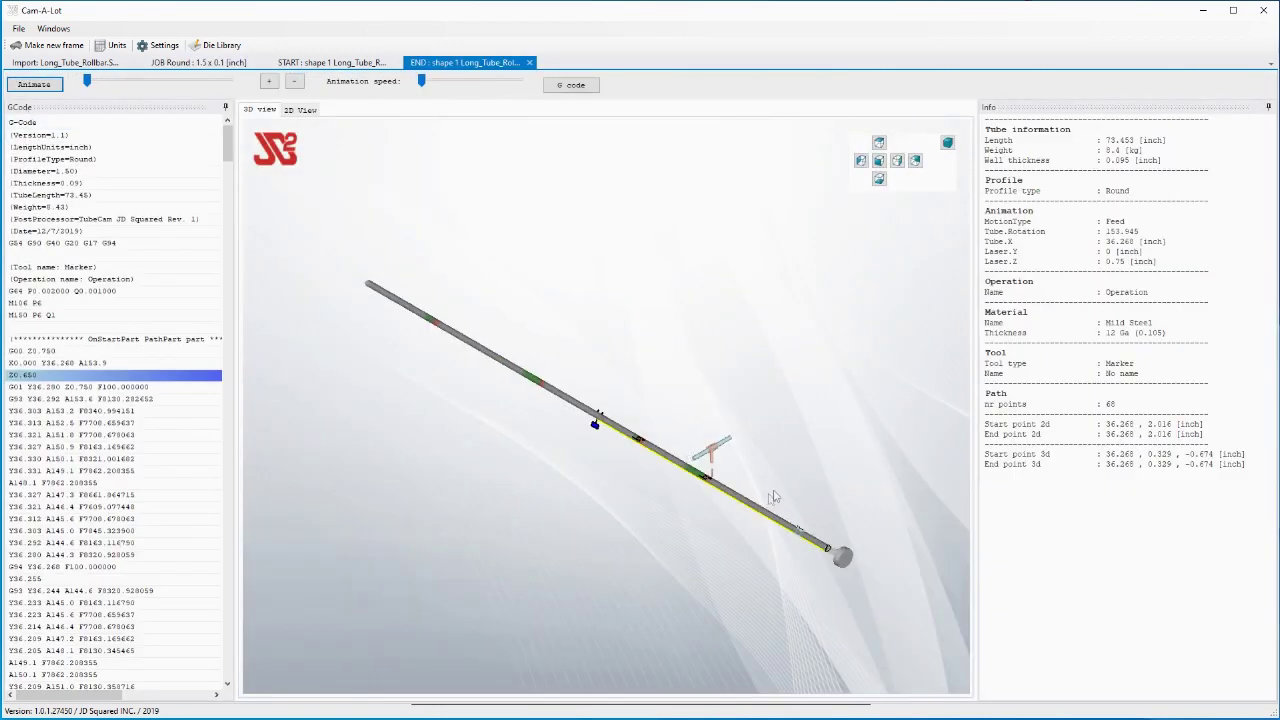
{"action": "left_click", "coordinate": [42, 86]}
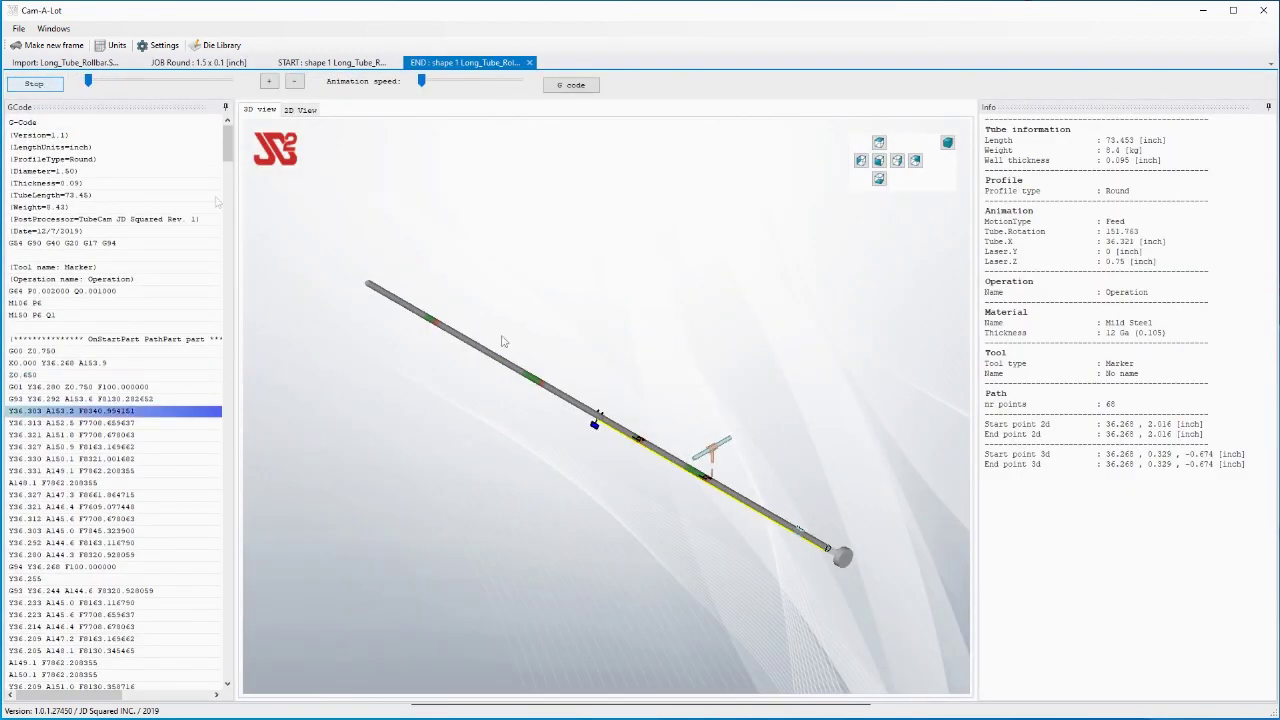
{"action": "scroll", "coordinate": [755, 497], "scroll_direction": "up", "scroll_amount": 5}
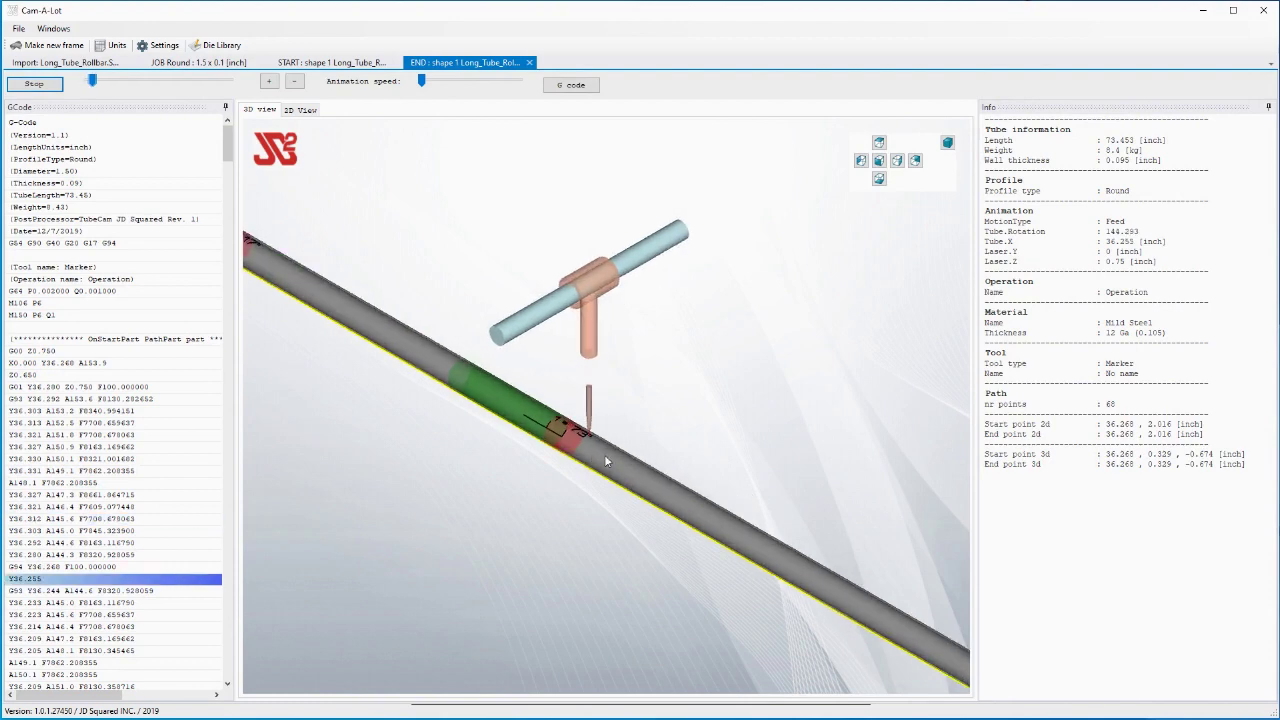
{"action": "scroll", "coordinate": [604, 461], "scroll_direction": "down", "scroll_amount": 5}
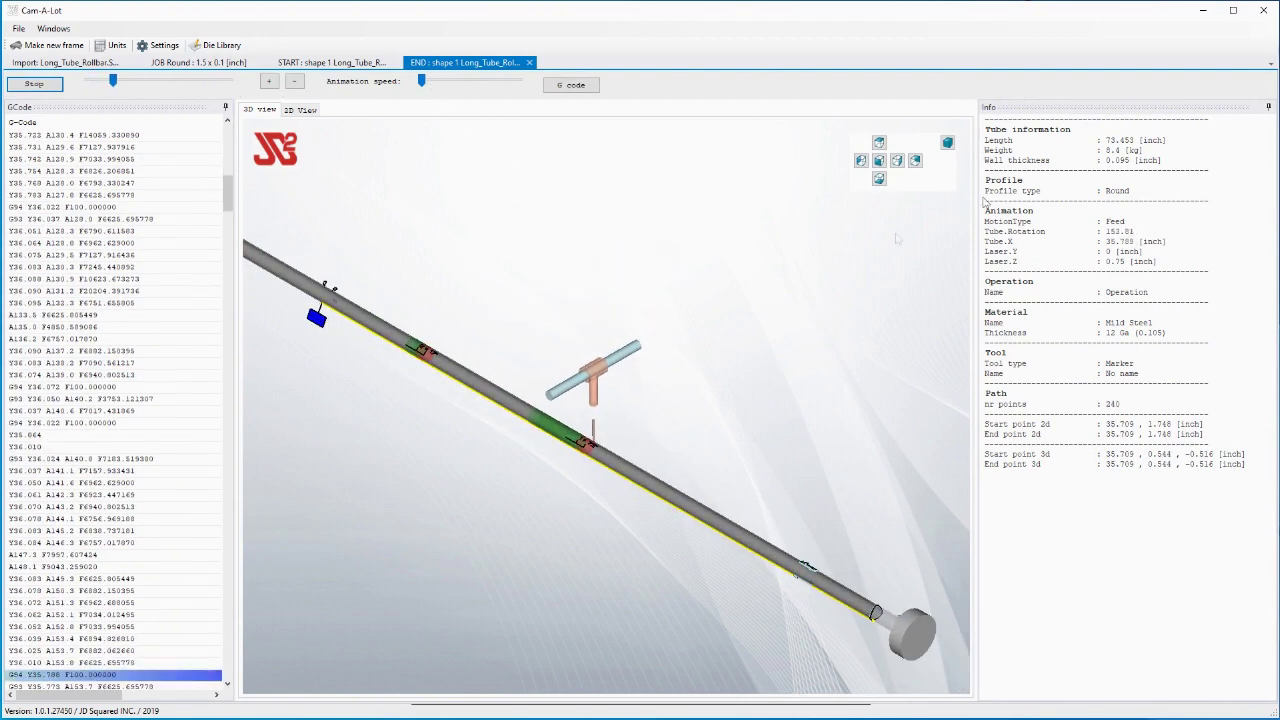
{"action": "left_click", "coordinate": [190, 81]}
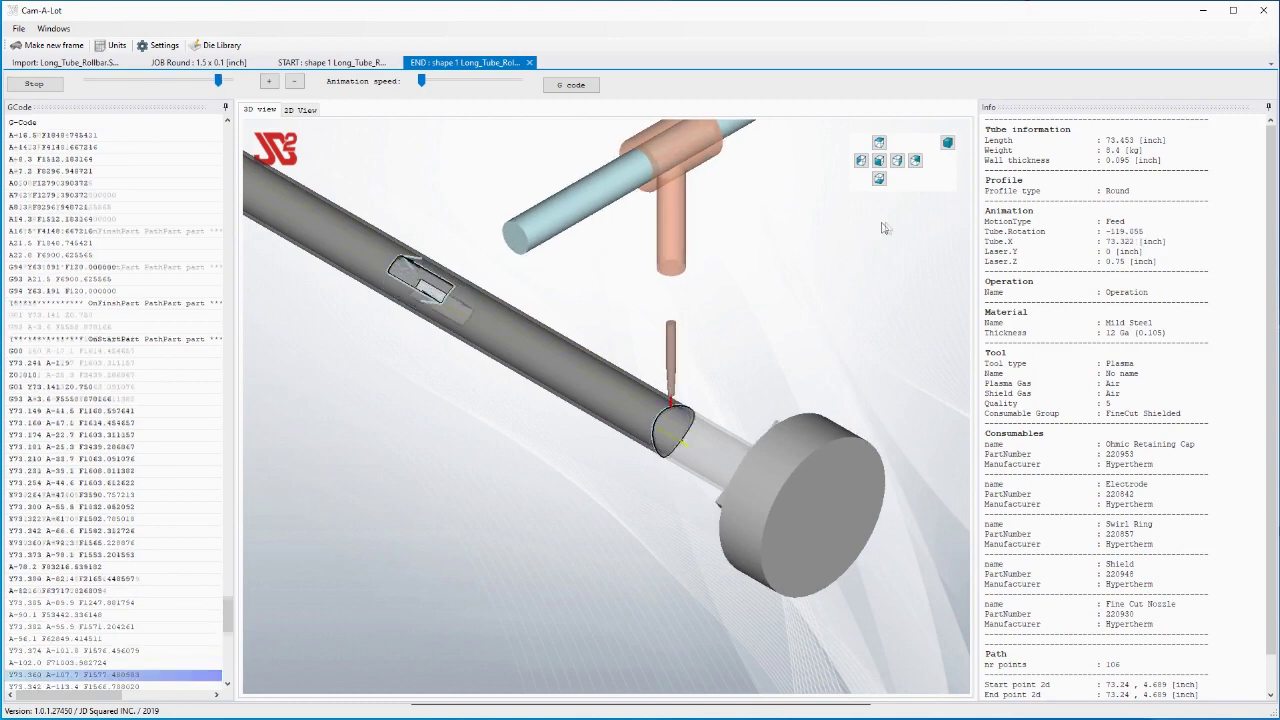
{"action": "left_click", "coordinate": [947, 144]}
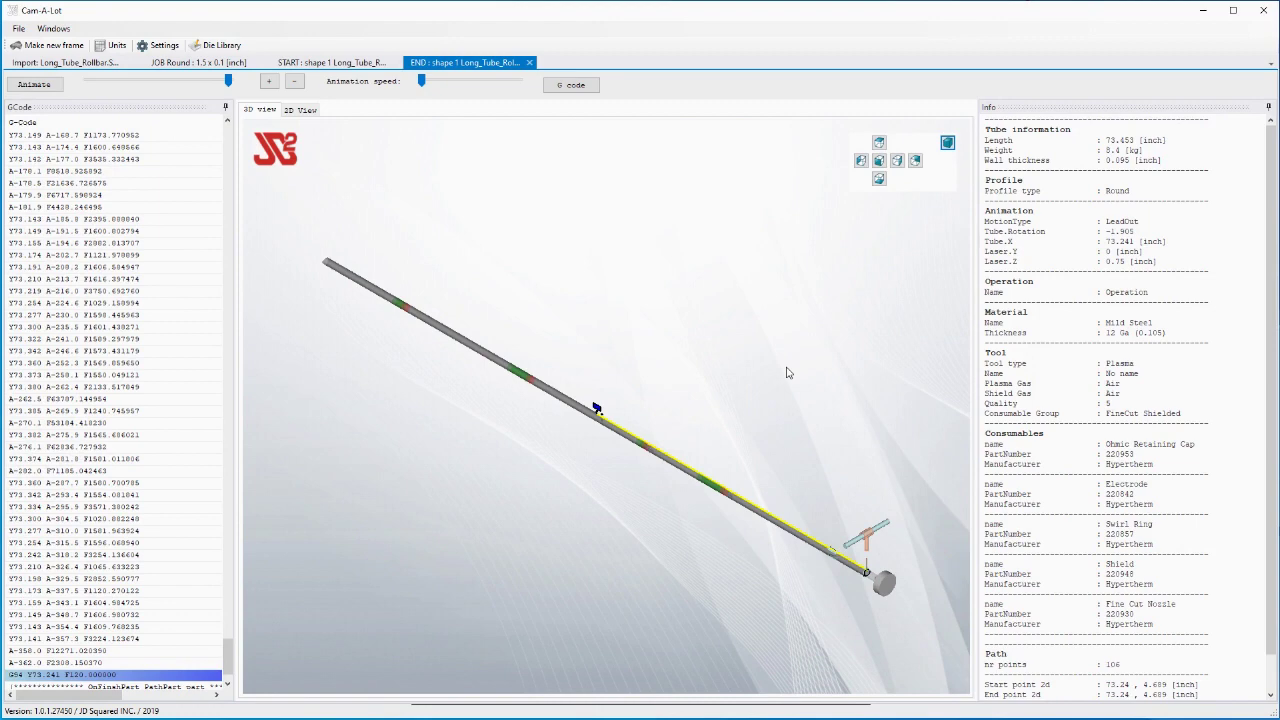
- Return to the round tube job and examine the END tube's cut end, slot and length flag
{"action": "left_click", "coordinate": [235, 63]}
{"action": "scroll", "coordinate": [910, 552], "scroll_direction": "up", "scroll_amount": 5}
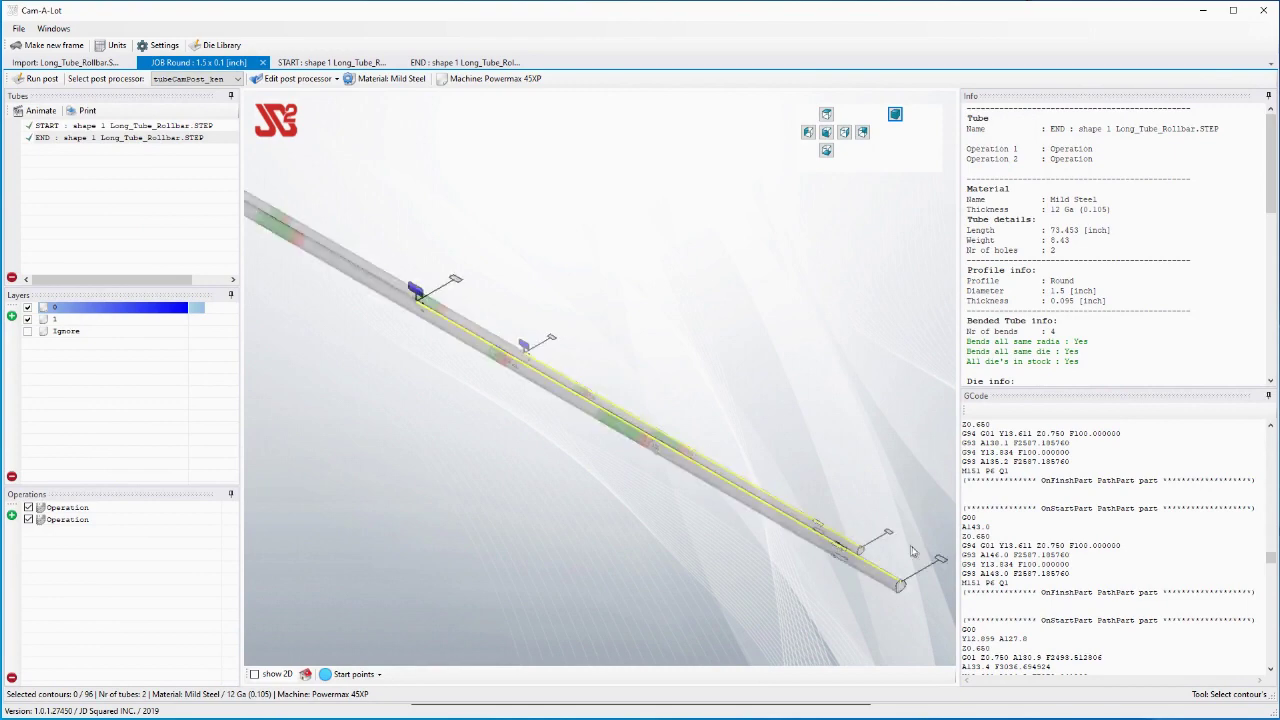
{"action": "scroll", "coordinate": [833, 521], "scroll_direction": "up", "scroll_amount": 3}
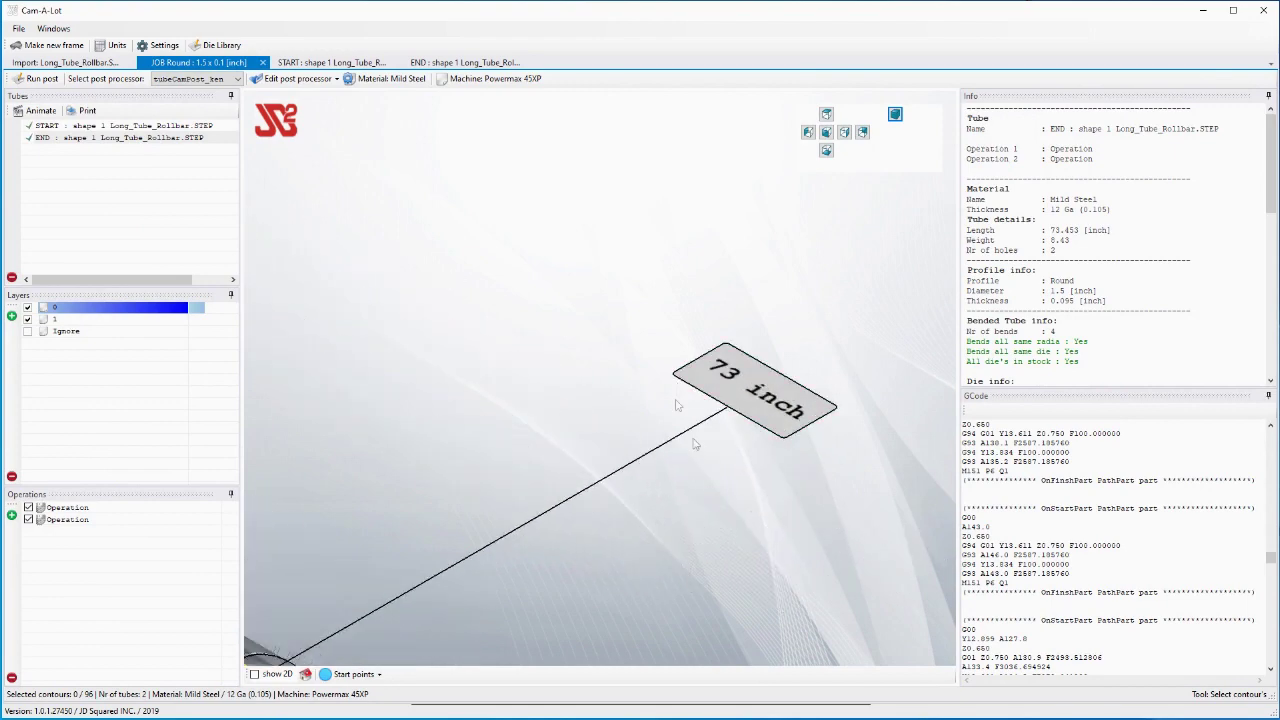
{"action": "scroll", "coordinate": [697, 444], "scroll_direction": "down", "scroll_amount": 8}
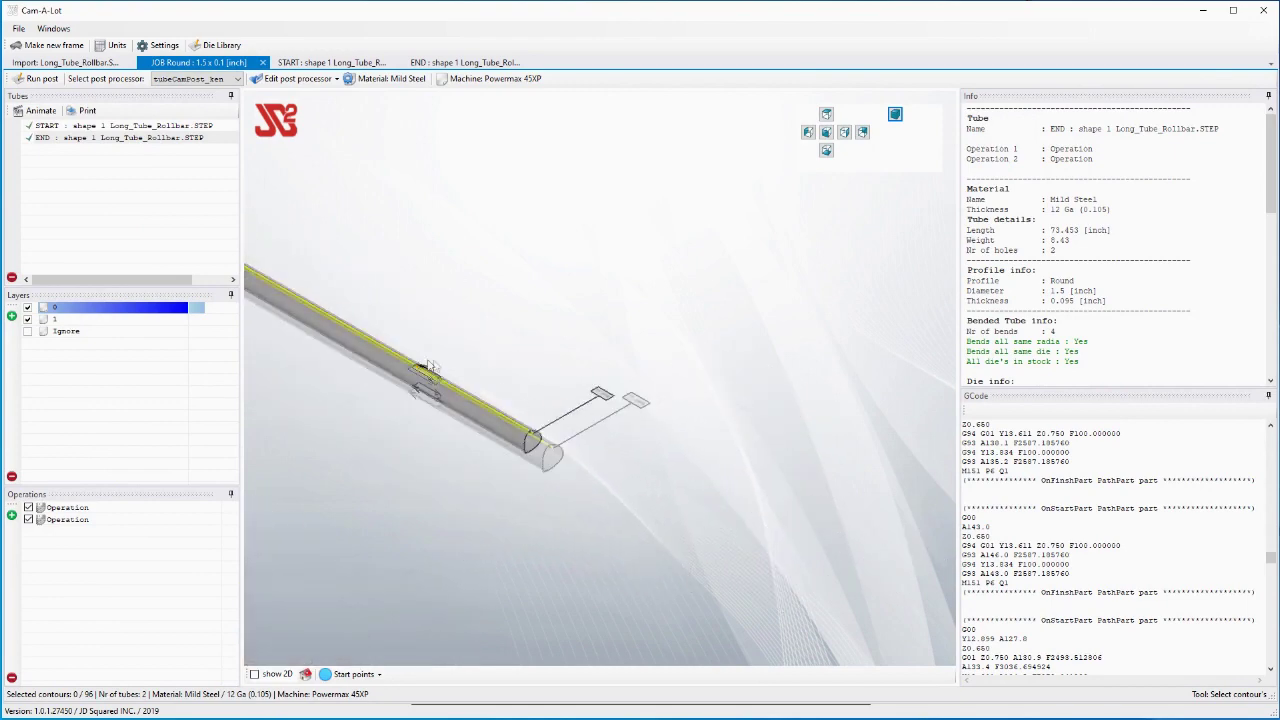
{"action": "scroll", "coordinate": [410, 330], "scroll_direction": "up", "scroll_amount": 6}
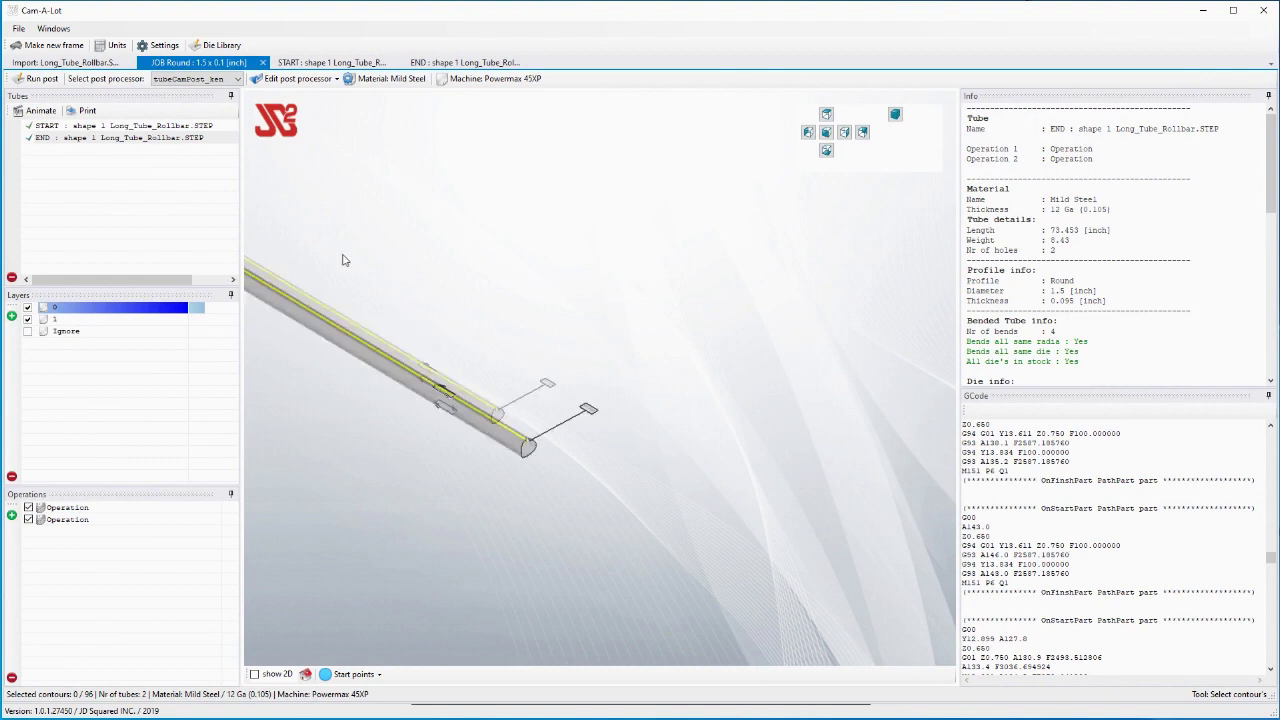
{"action": "scroll", "coordinate": [514, 360], "scroll_direction": "down", "scroll_amount": 3}
{"action": "left_click", "coordinate": [895, 114]}
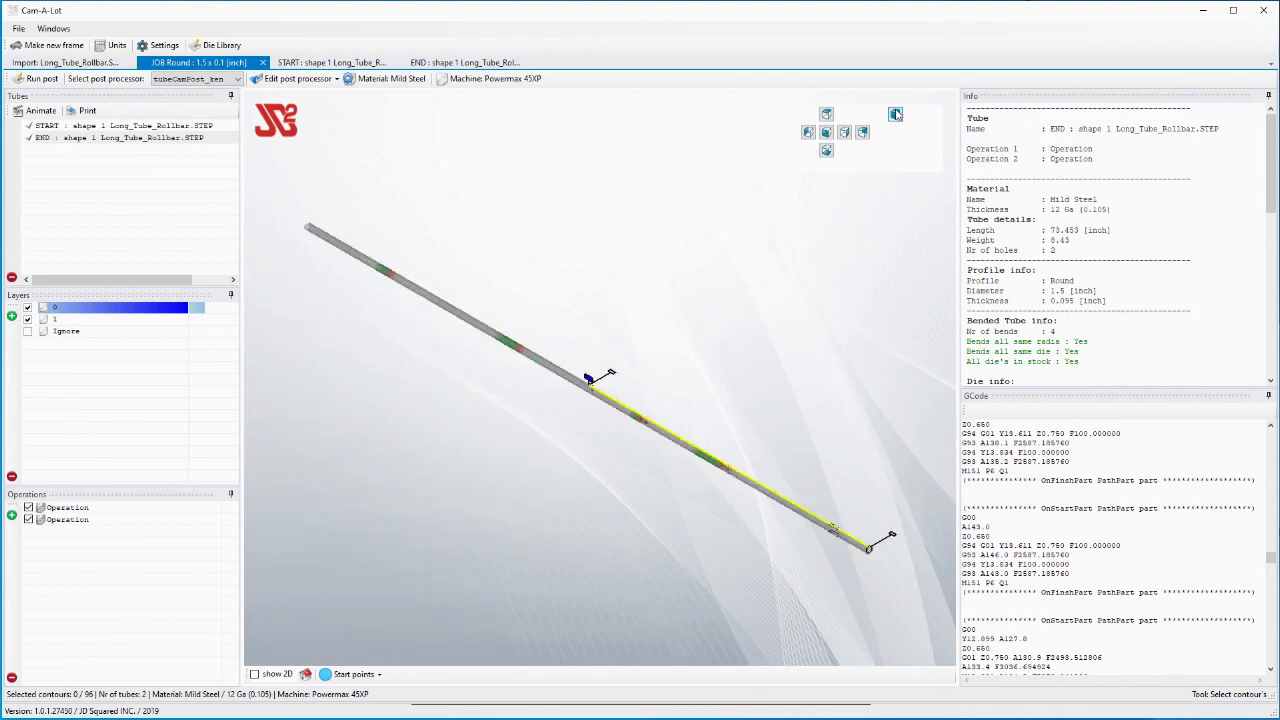